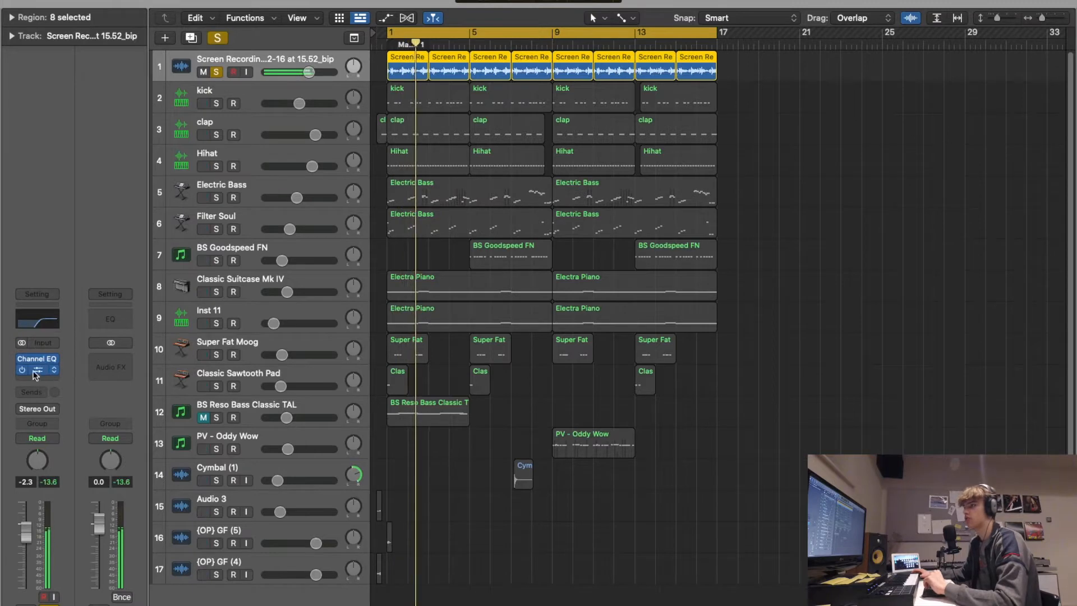
- Compare the sample track's sound by bypassing and re-enabling its Channel EQ and sample delay during playback
left_click(22, 371)
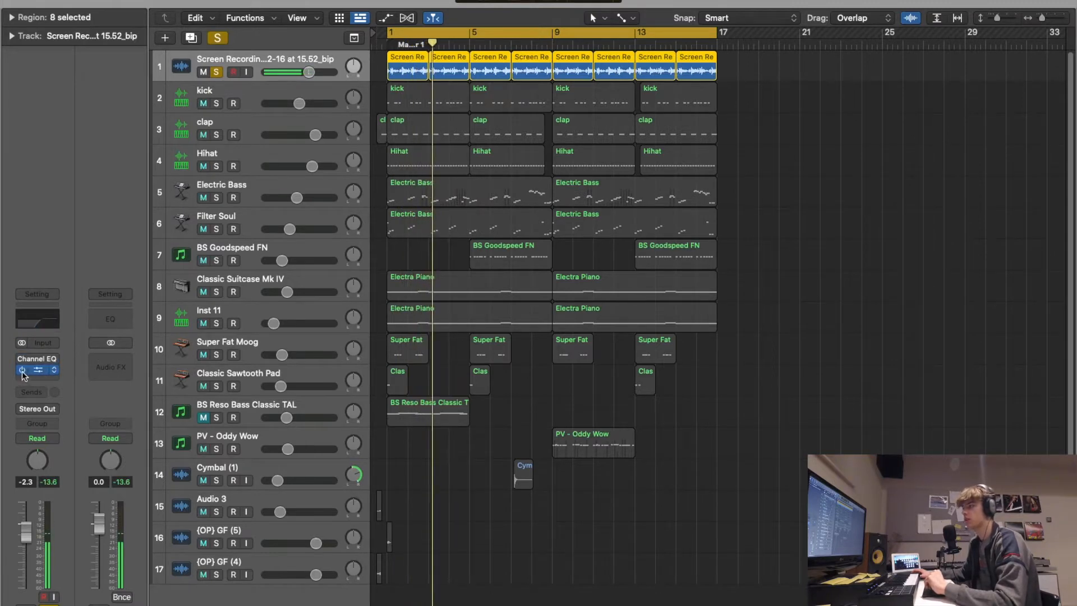
left_click(22, 372)
left_click(21, 359)
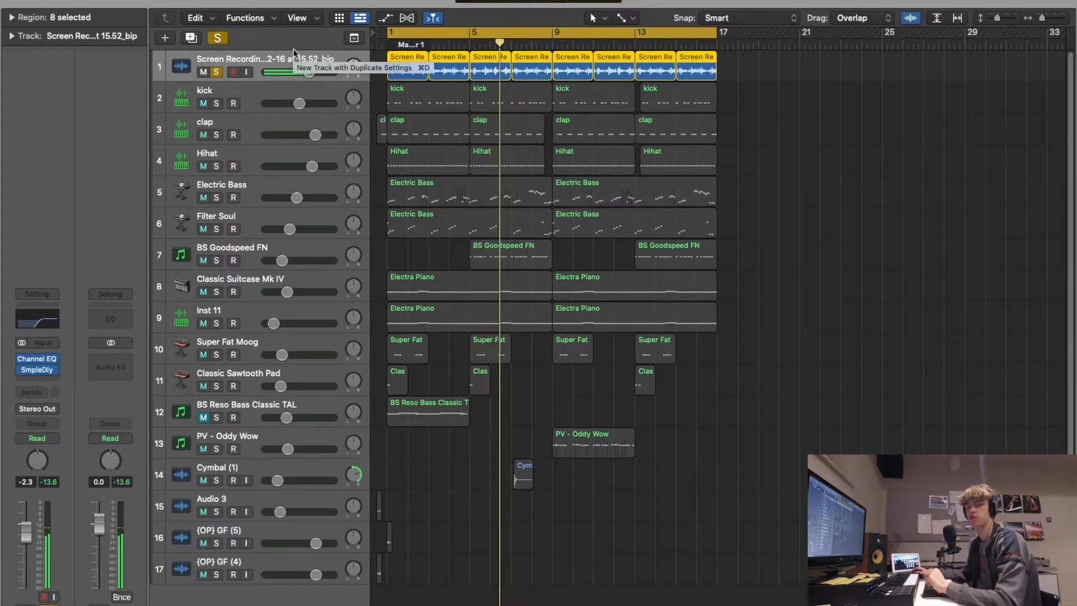
- Audition the sample with the kick, clap and Hihat tracks soloed, ending with all solos cleared and playback stopped
left_click_drag(216, 104, 217, 164)
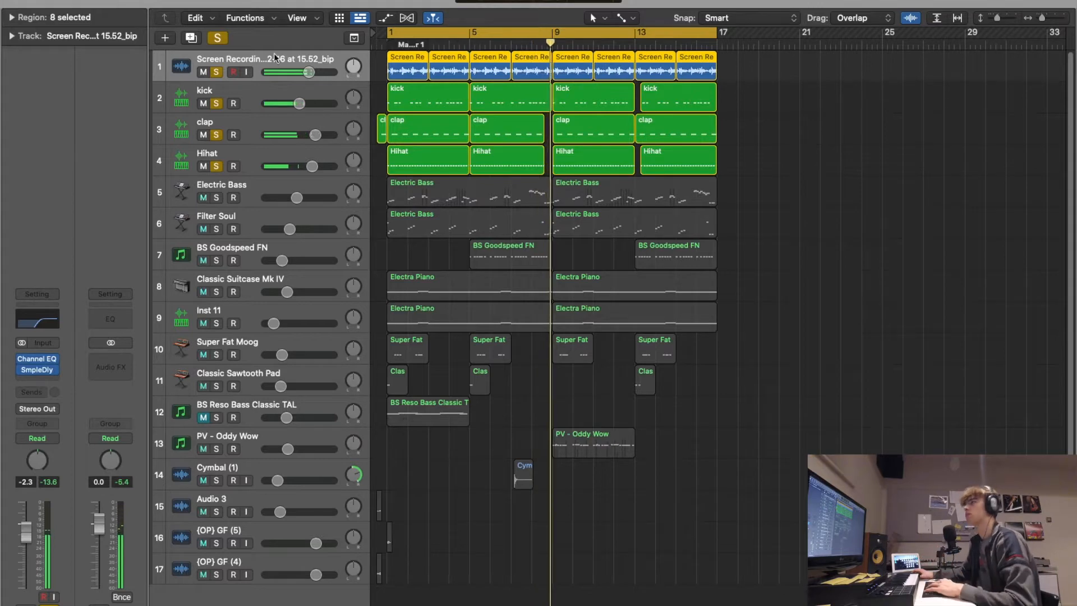
left_click(218, 38)
key("space")
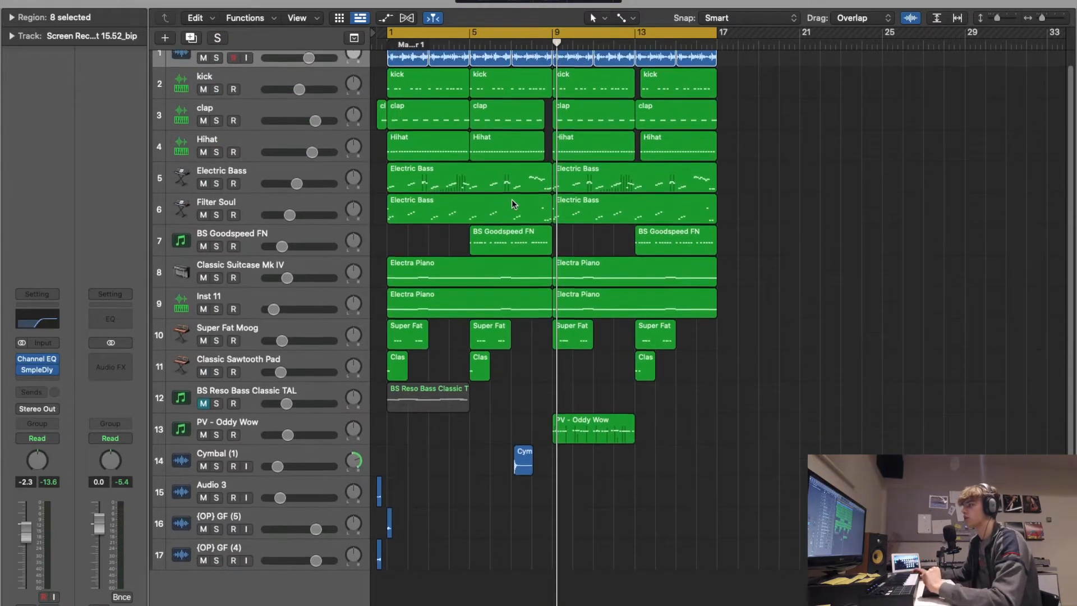
- Solo the Electric Bass track and listen to it from the start of the loop
left_click(217, 197)
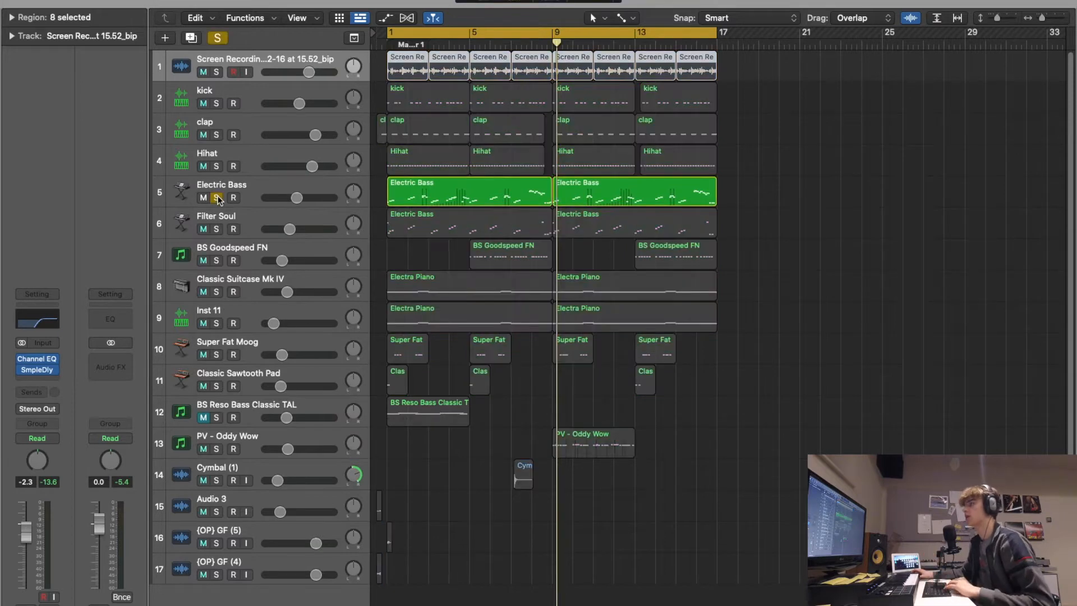
key("space")
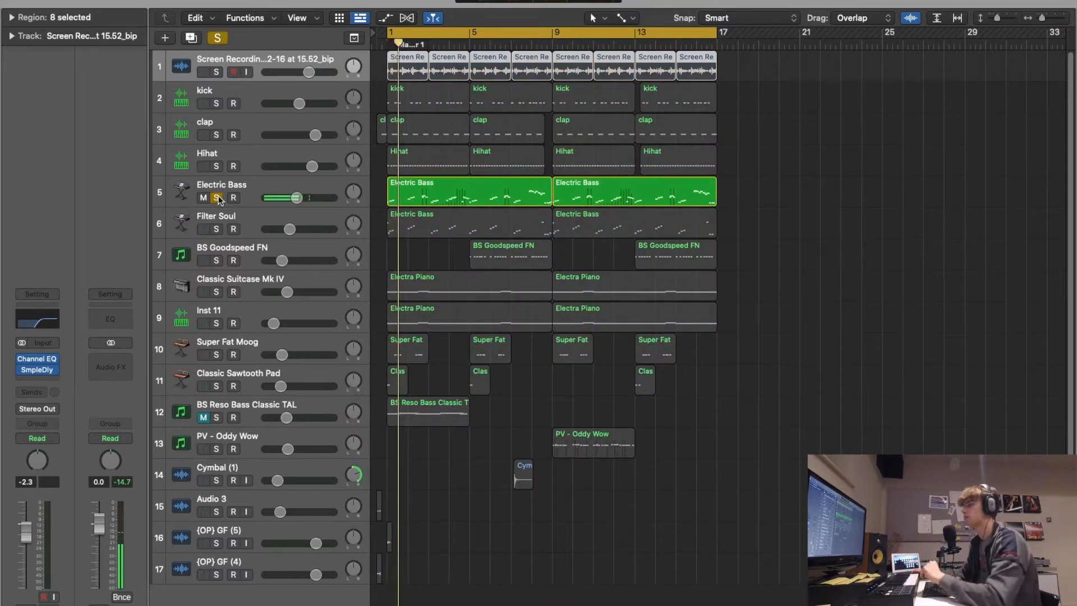
key("space")
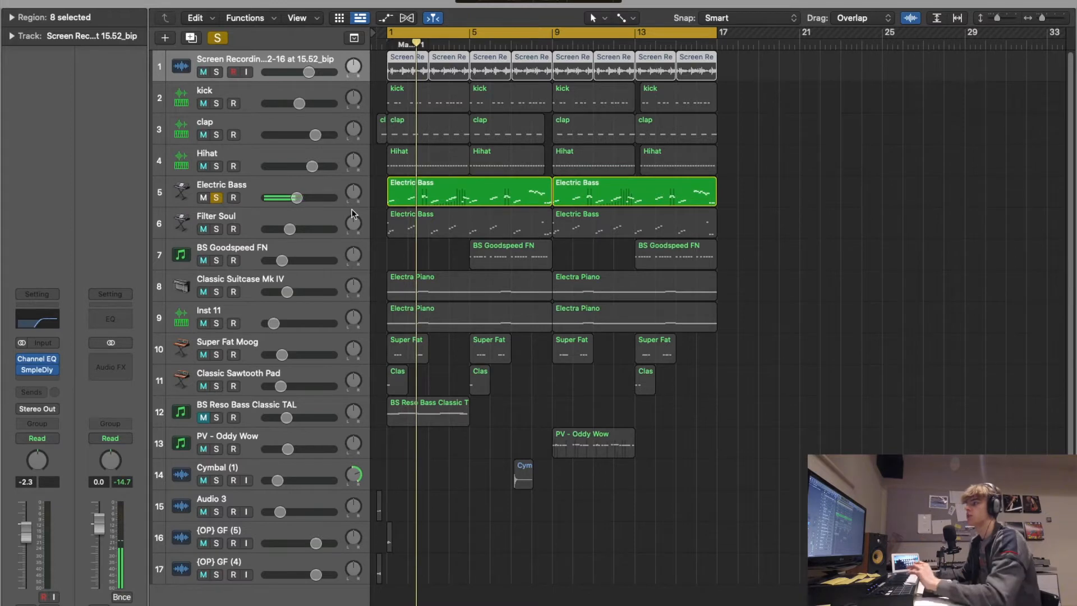
- Turn off cycle mode, play the soloed Electric Bass fill from about bar 7, and unsolo the track
left_click(436, 31)
left_click(527, 43)
left_click(525, 43)
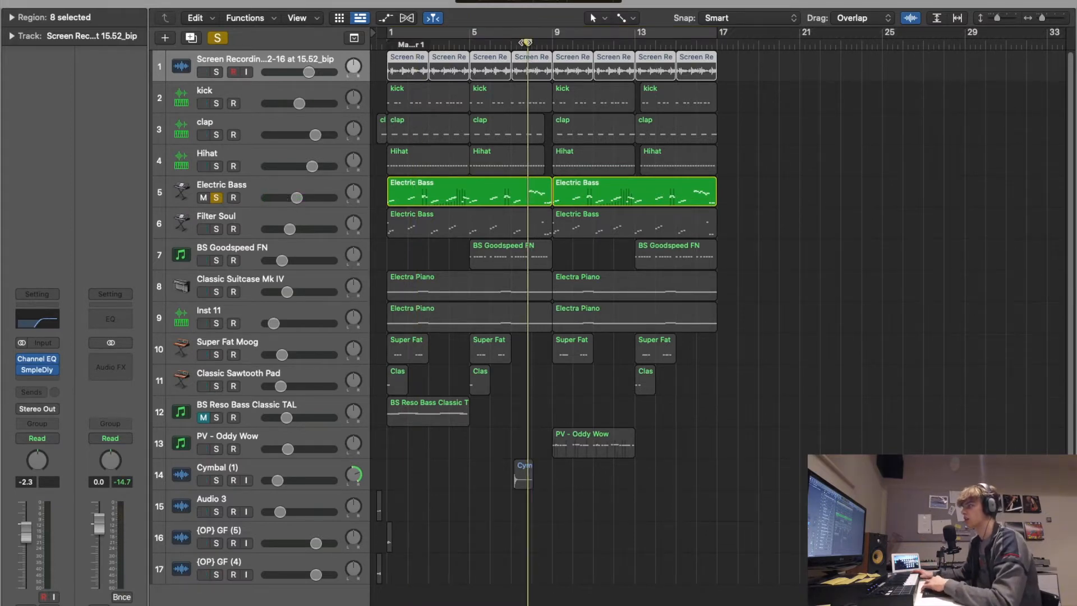
key("space")
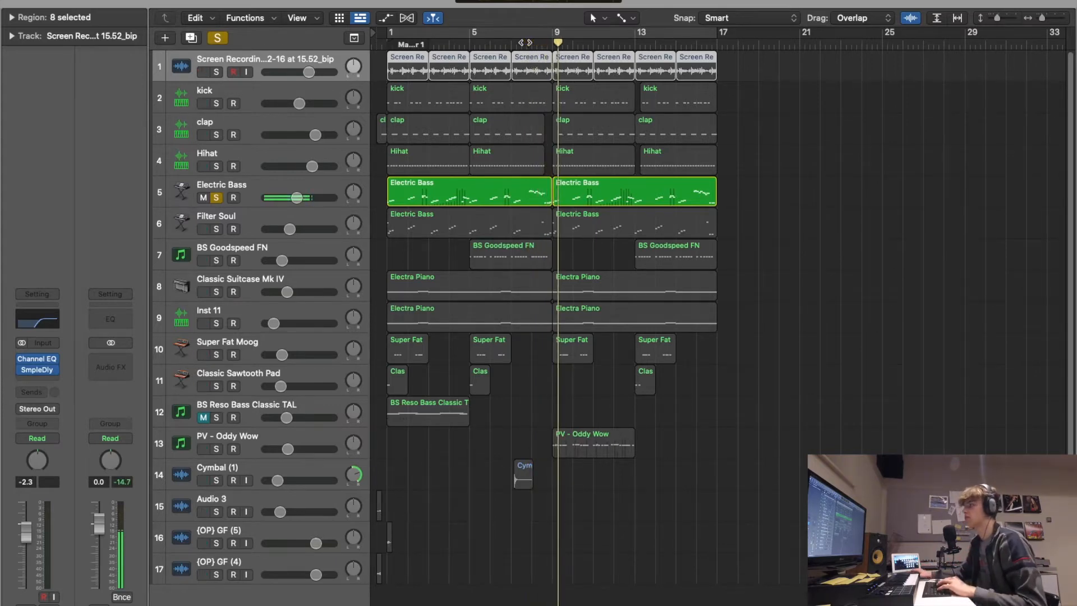
key("space")
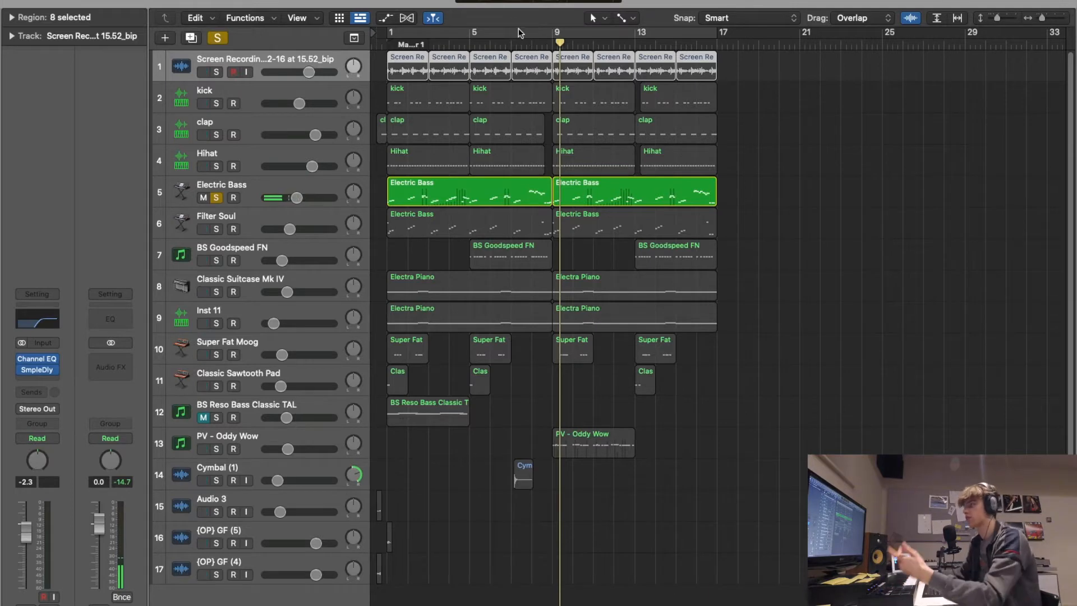
left_click(216, 197)
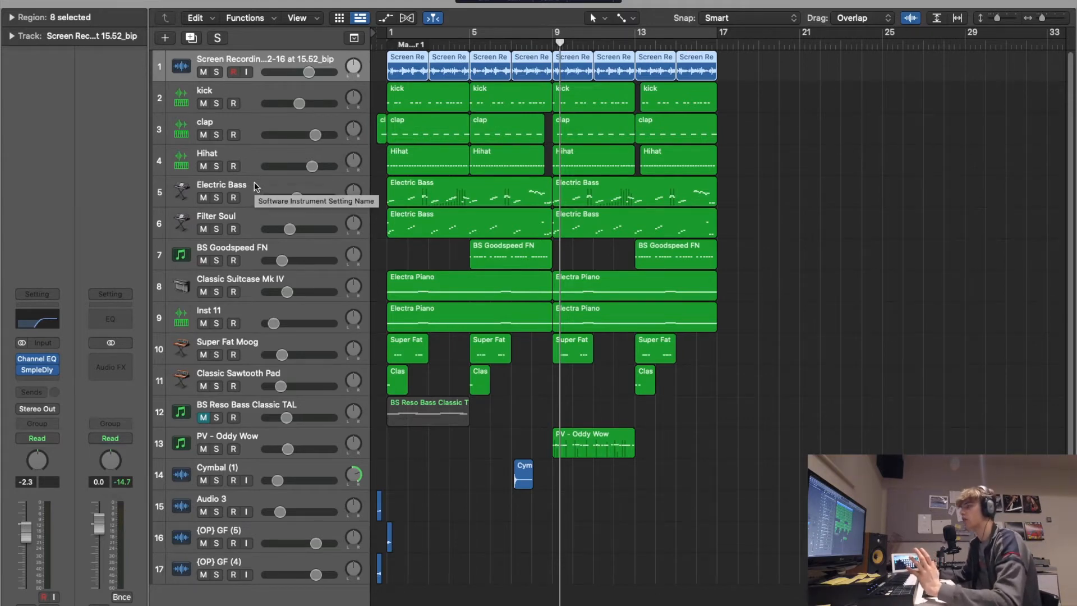
- Inspect the Electric Bass track's ES2 synth preset and its Channel EQ curve
left_click(254, 182)
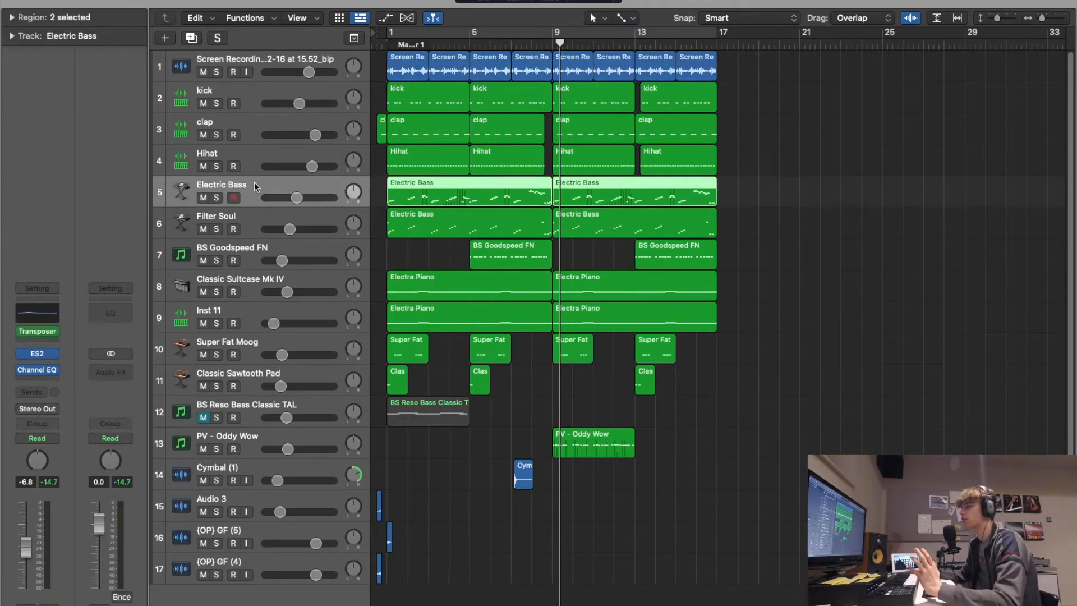
left_click(41, 357)
mouse_move(637, 161)
left_mouse_down()
mouse_move(645, 133)
mouse_move(662, 133)
mouse_move(637, 163)
left_mouse_up()
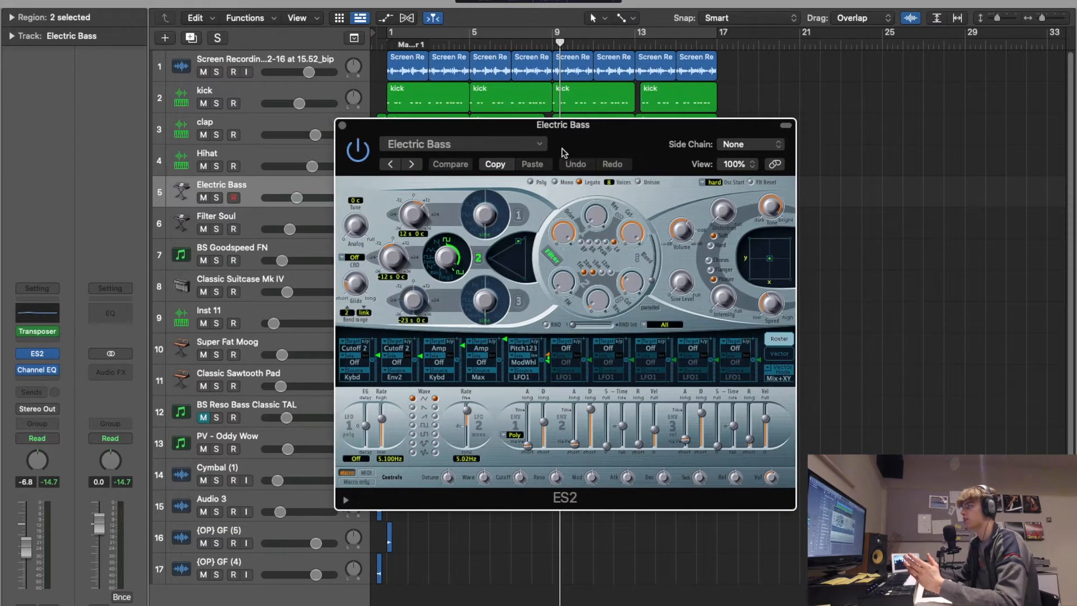
left_click(532, 148)
left_click(630, 136)
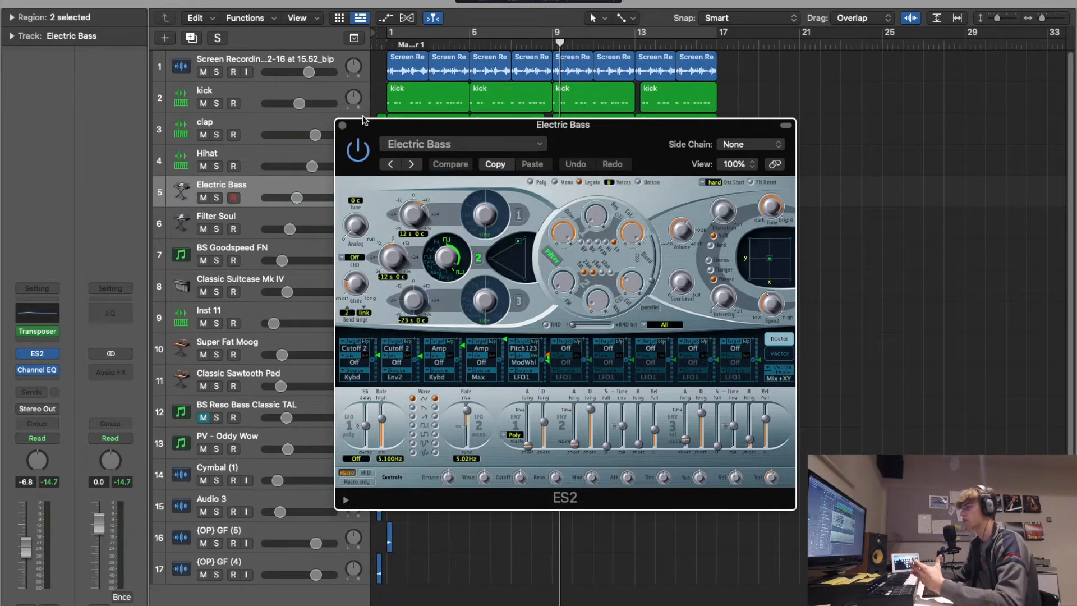
left_click(343, 126)
left_click(45, 313)
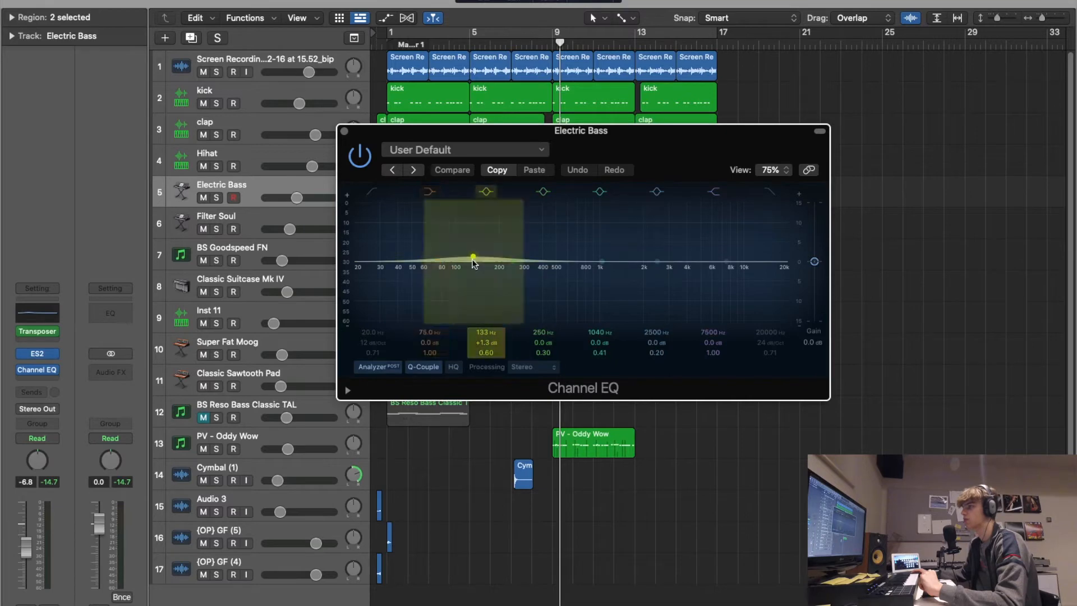
left_click(344, 131)
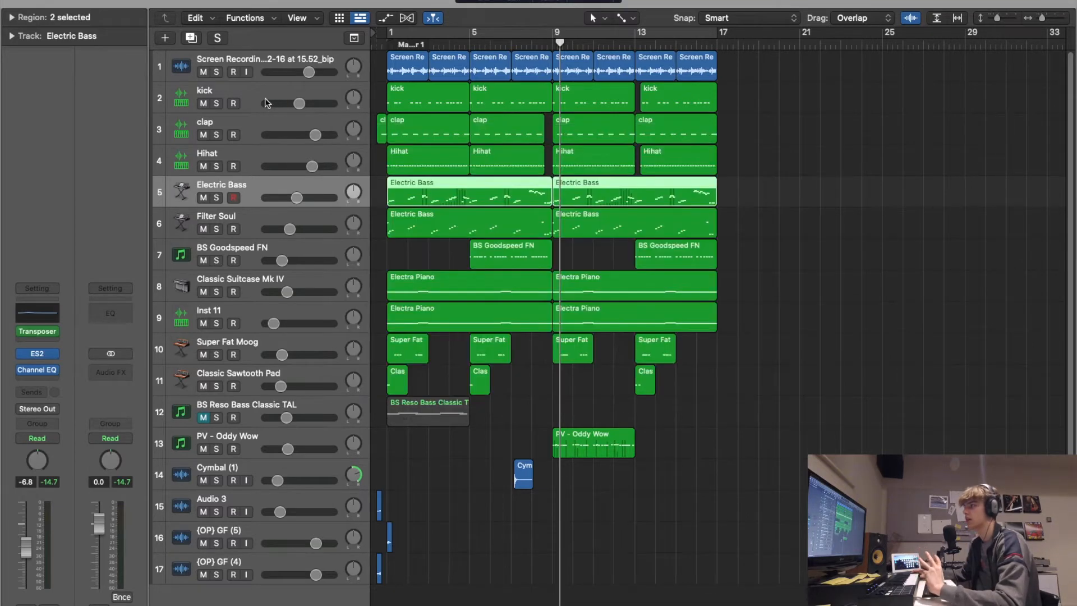
- Open the Filter Soul track's first region in the Piano Roll and examine its opening bars closely
left_click(243, 222)
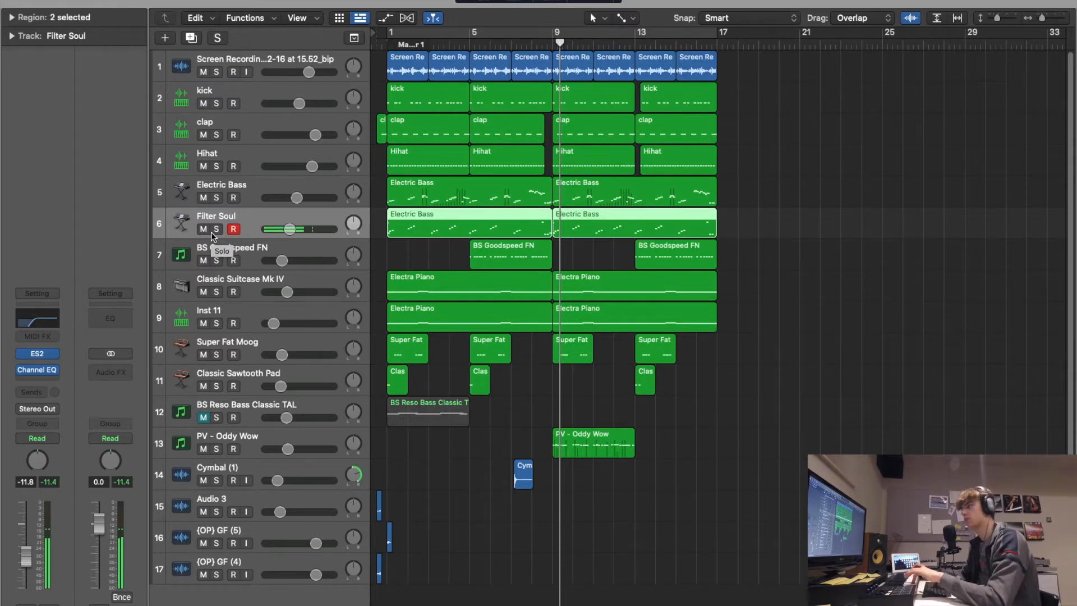
double_click(395, 222)
scroll(623, 489, "up", 1)
scroll(625, 489, "down", 5)
scroll(624, 488, "up", 3)
scroll(624, 489, "left", 5)
scroll(432, 494, "up", 5)
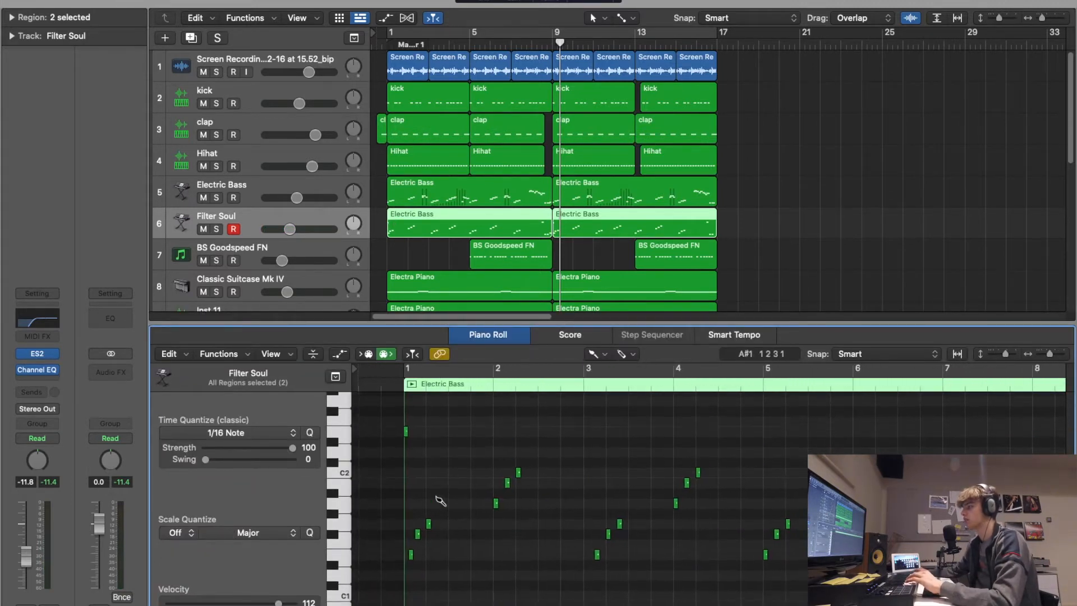
scroll(440, 501, "right", 3)
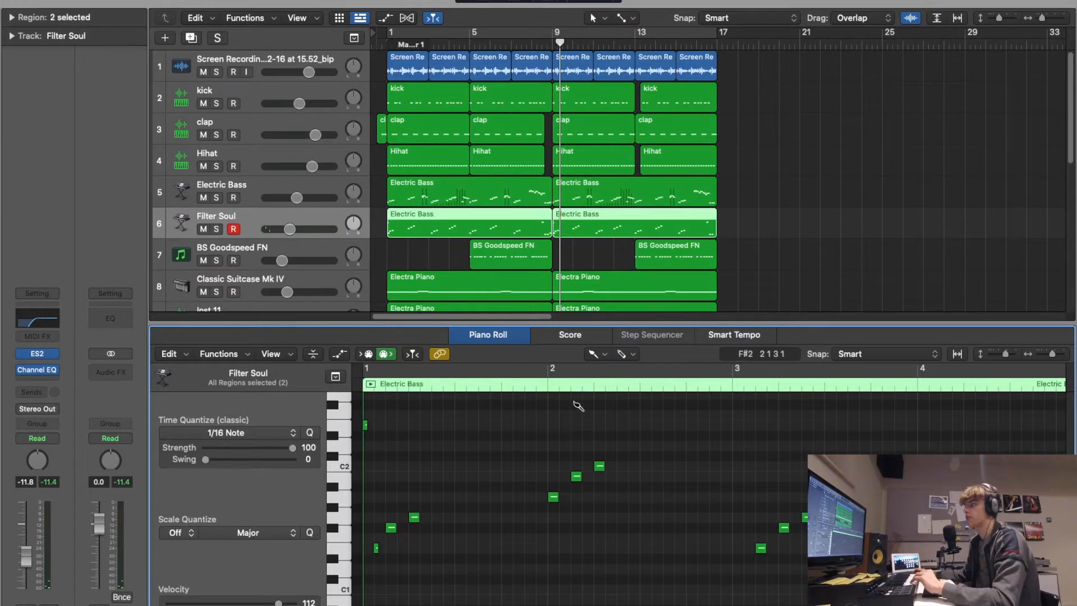
- Re-enable cycle mode and play the loop with only the Electric Bass track soloed
left_click_drag(219, 201, 219, 228)
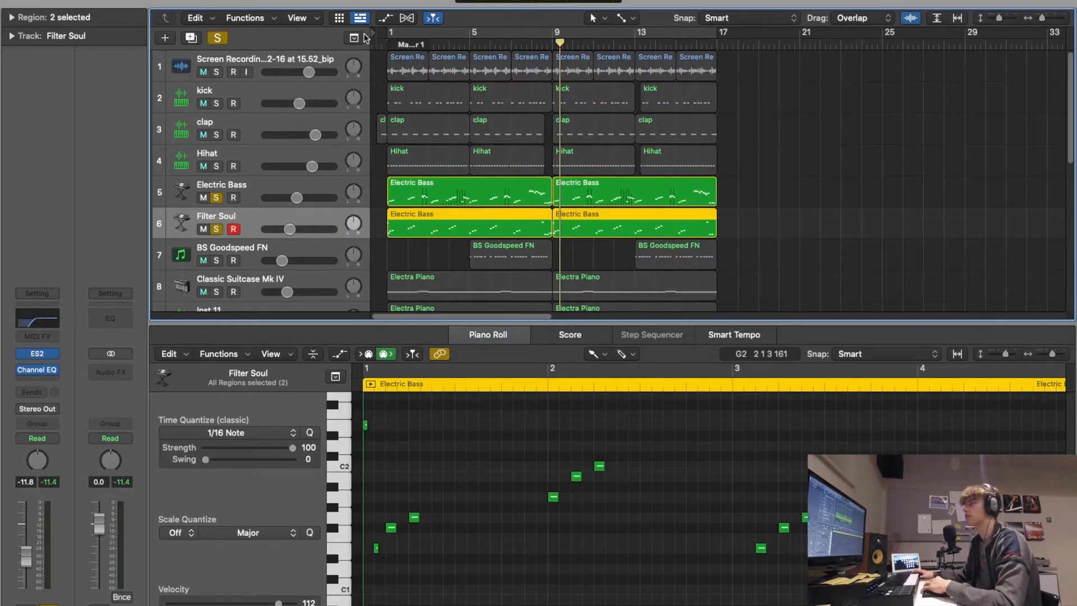
left_click(399, 33)
left_click(217, 229)
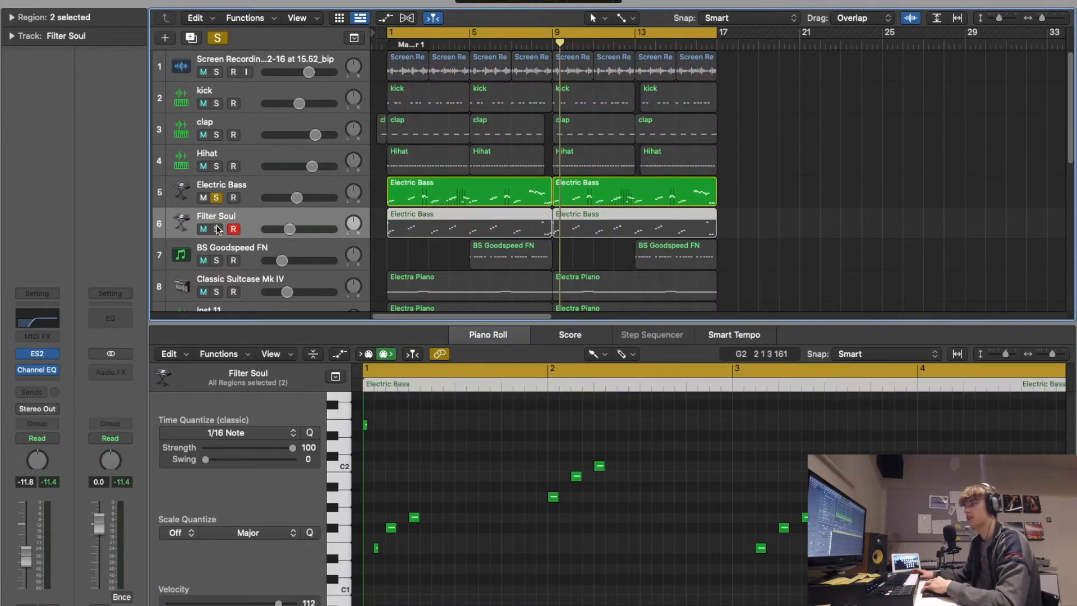
key("space")
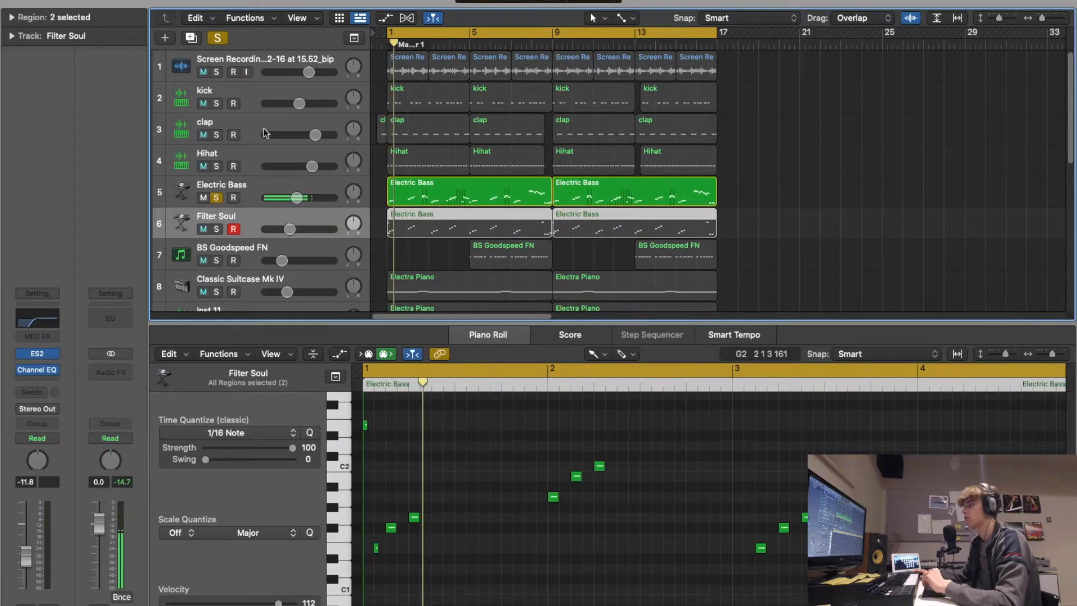
- Add the Hihat, clap and Filter Soul tracks to the solo and replay the loop from the start
left_click(216, 166)
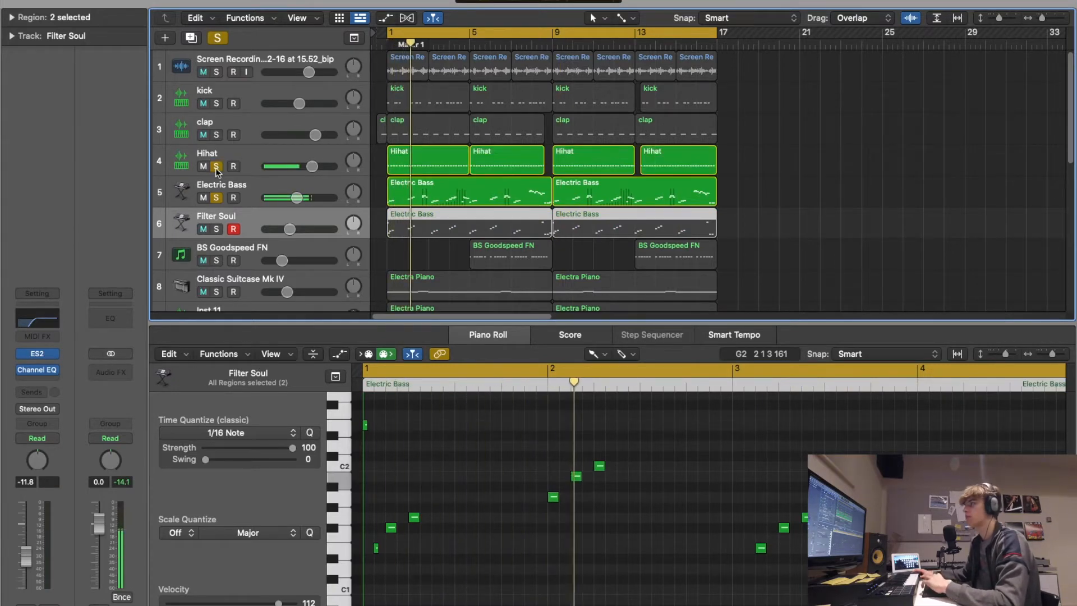
left_click(216, 134)
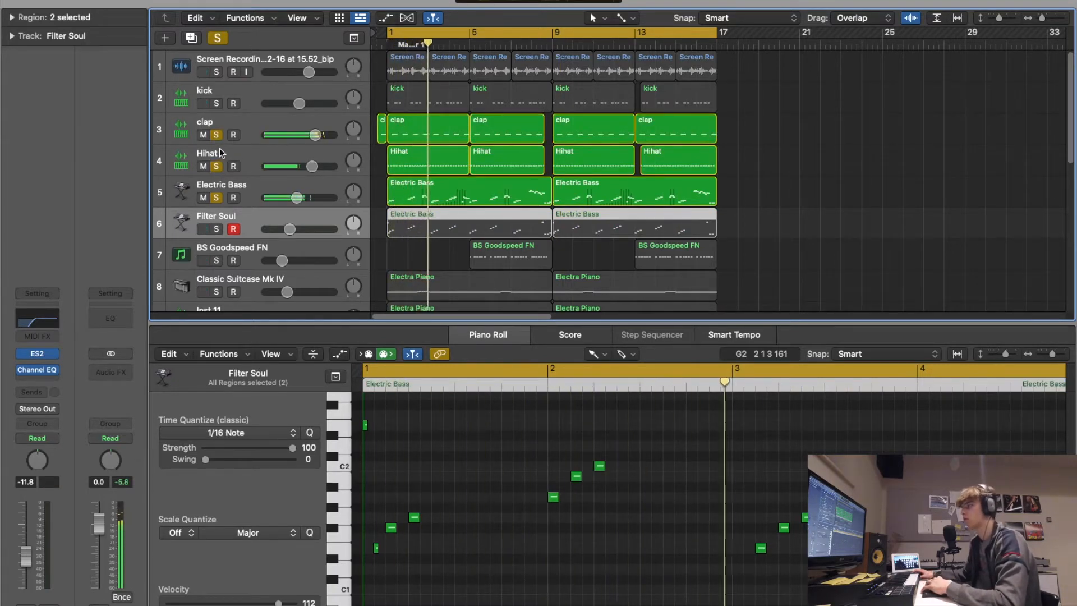
left_click(217, 229)
key("Return")
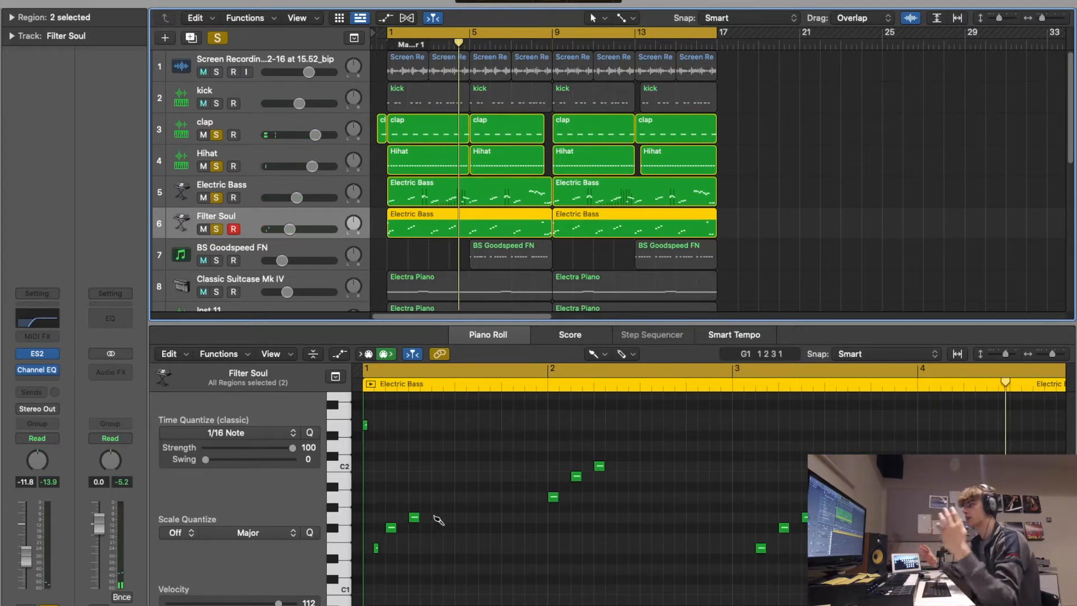
- Clear the solo state from all soloed tracks
scroll(529, 488, "down", 2)
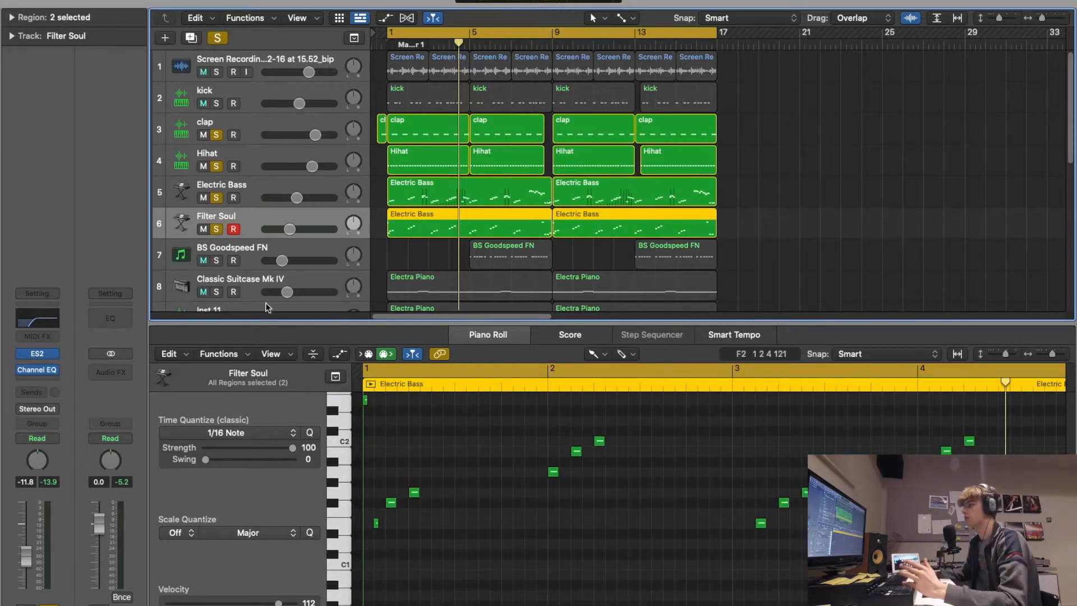
scroll(296, 252, "down", 3)
scroll(426, 224, "up", 3)
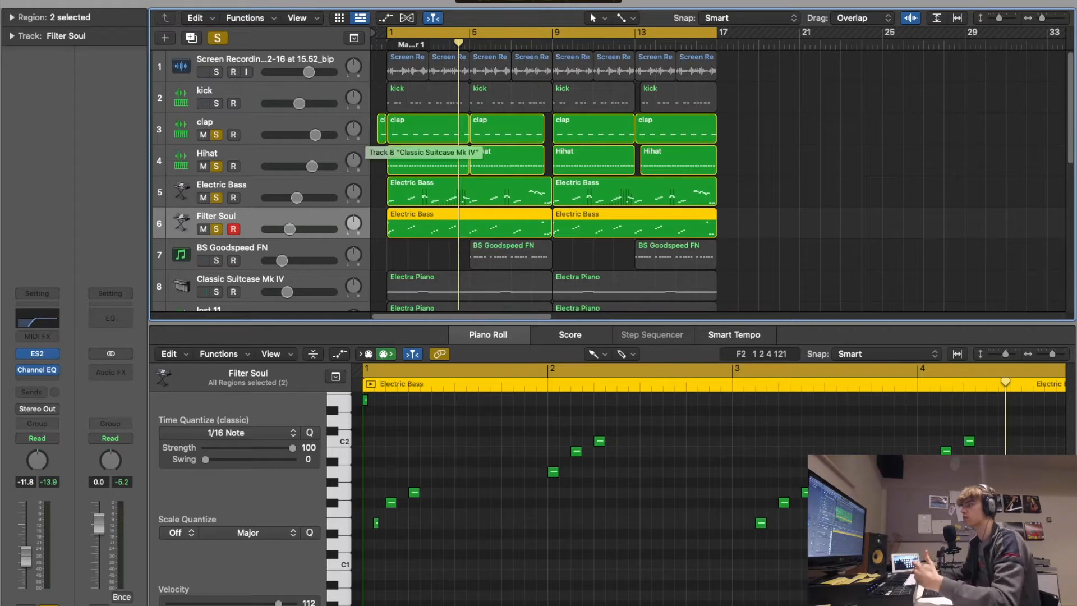
left_click(217, 37)
- Examine how the regions of the melodic and effect tracks below Filter Soul are arranged across the loop
scroll(476, 150, "down", 2)
scroll(475, 149, "down", 8)
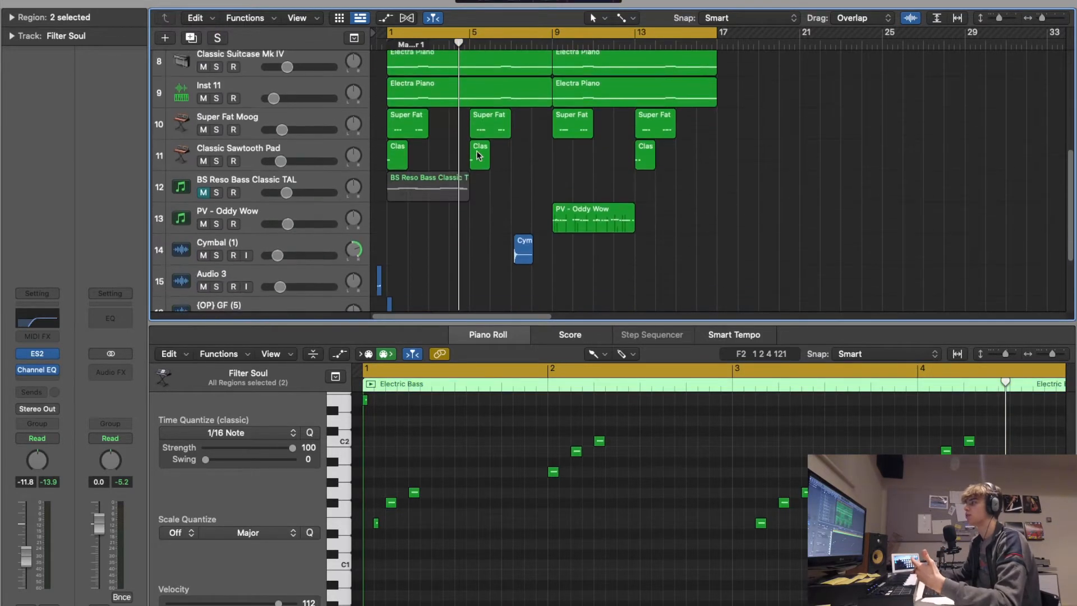
scroll(476, 150, "up", 9)
scroll(413, 217, "down", 10)
scroll(416, 228, "up", 2)
scroll(416, 228, "down", 4)
scroll(341, 187, "up", 2)
scroll(594, 196, "up", 3)
scroll(612, 184, "down", 3)
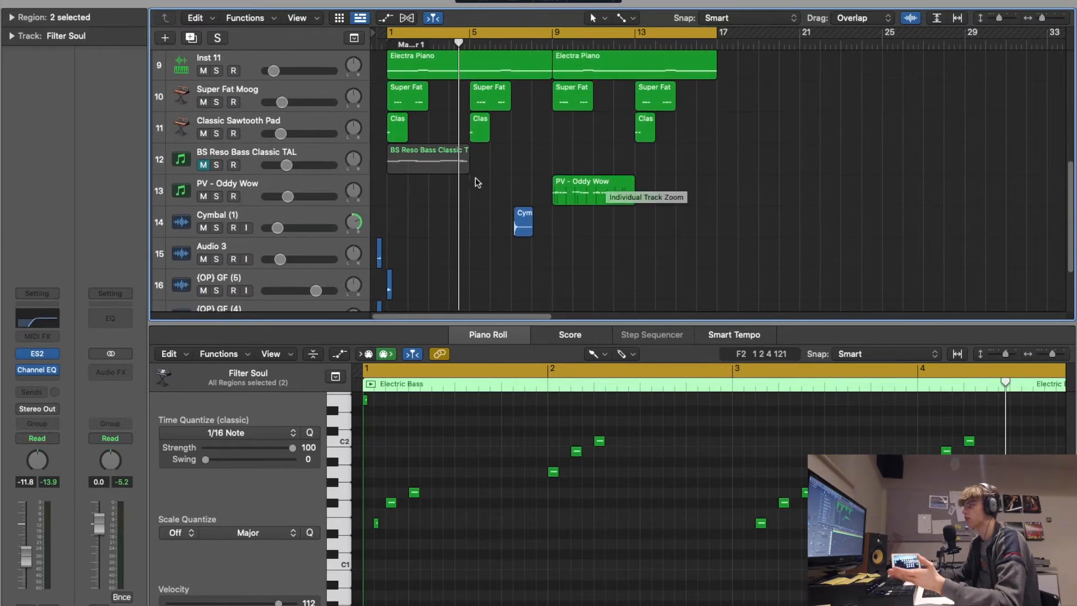
scroll(499, 190, "up", 1)
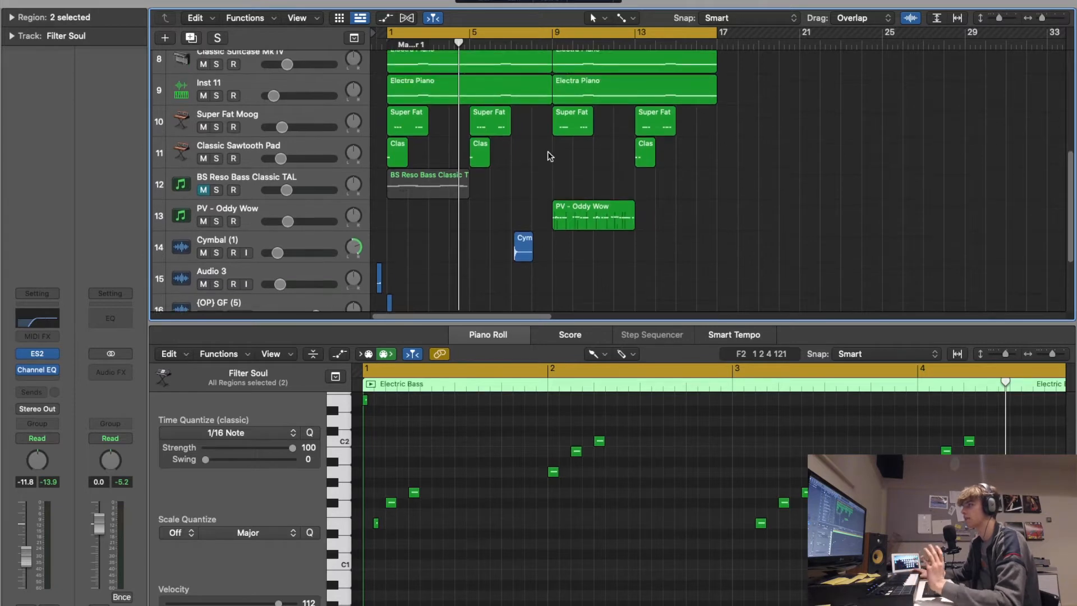
- Audition the Super Fat Moog track's ES1 synth while toggling Fuzz-Wah, Channel EQ and sample delay, leaving only the sample delay bypassed
left_click(240, 123)
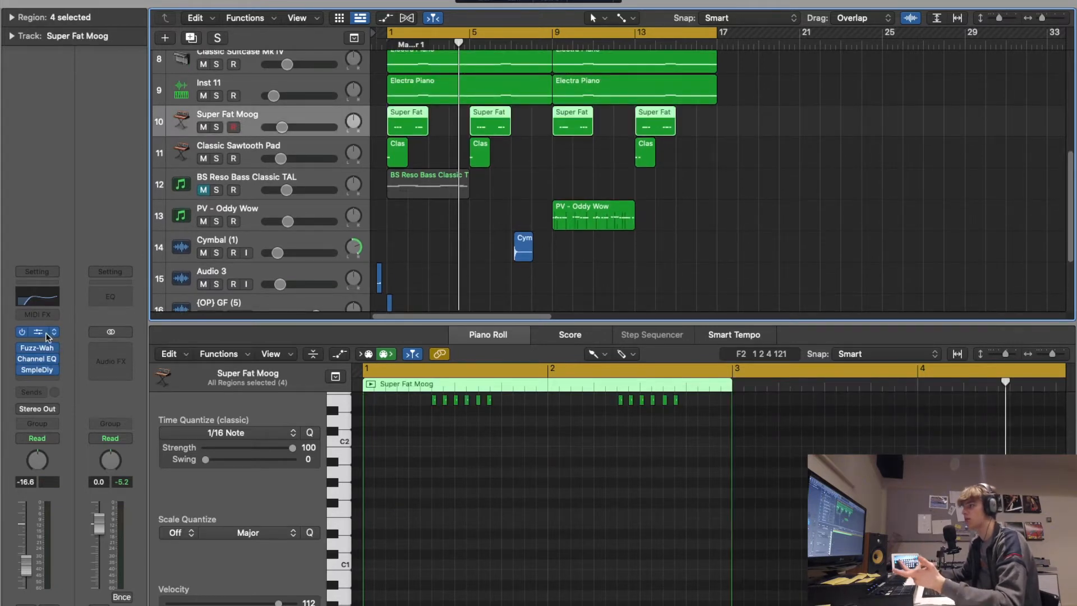
left_click(39, 332)
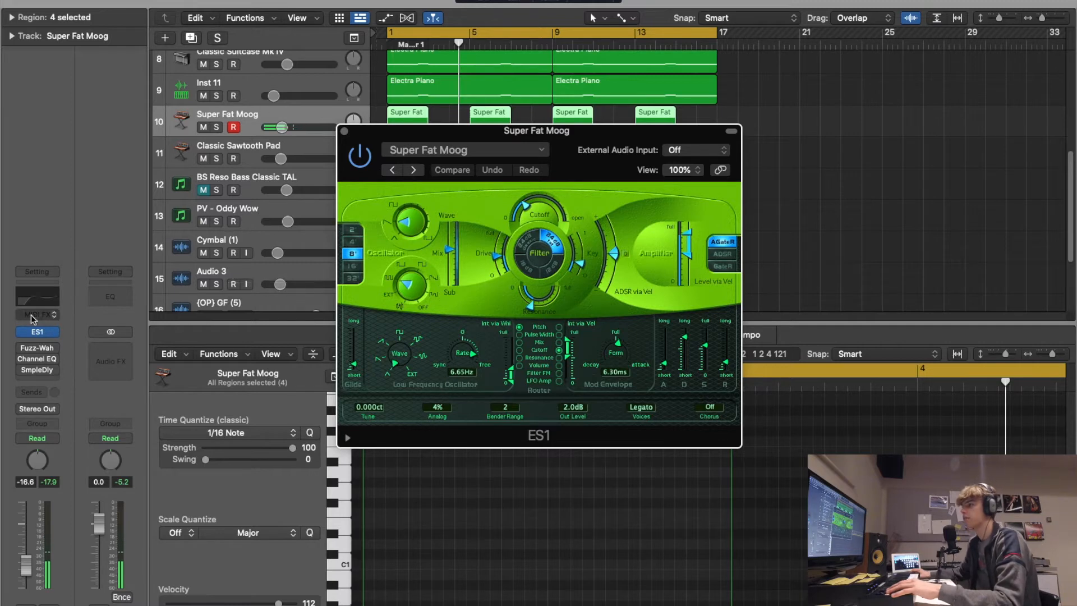
left_click(21, 350)
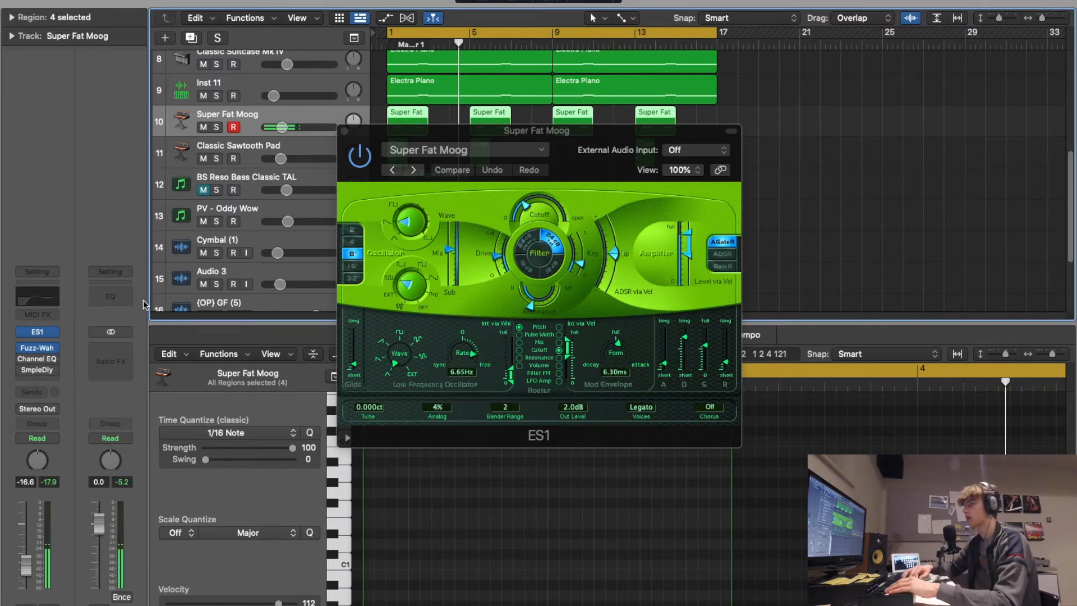
left_click(21, 373)
left_click(21, 373)
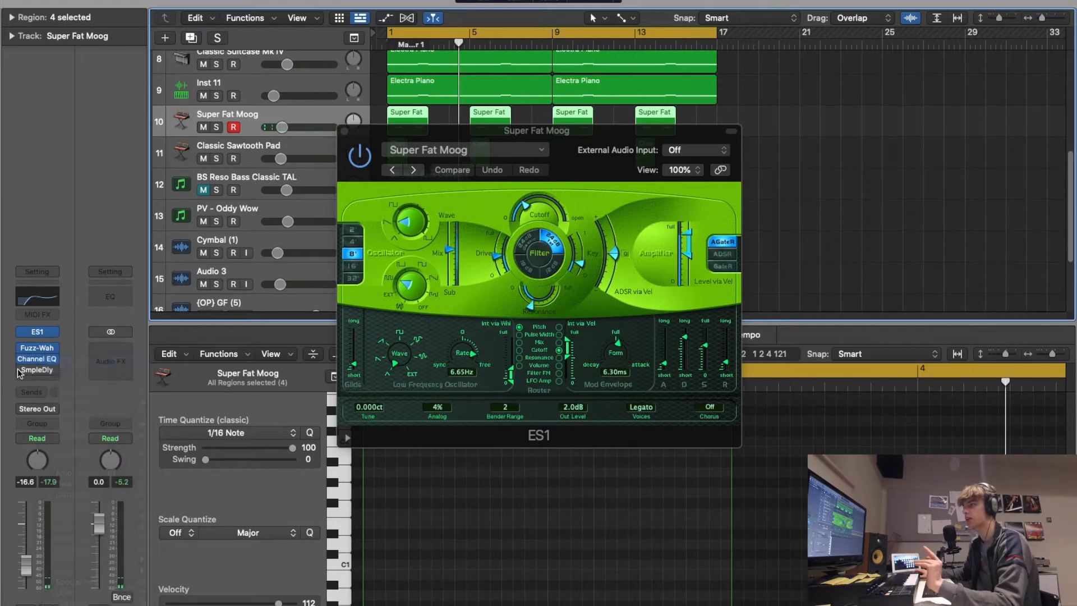
left_click(343, 132)
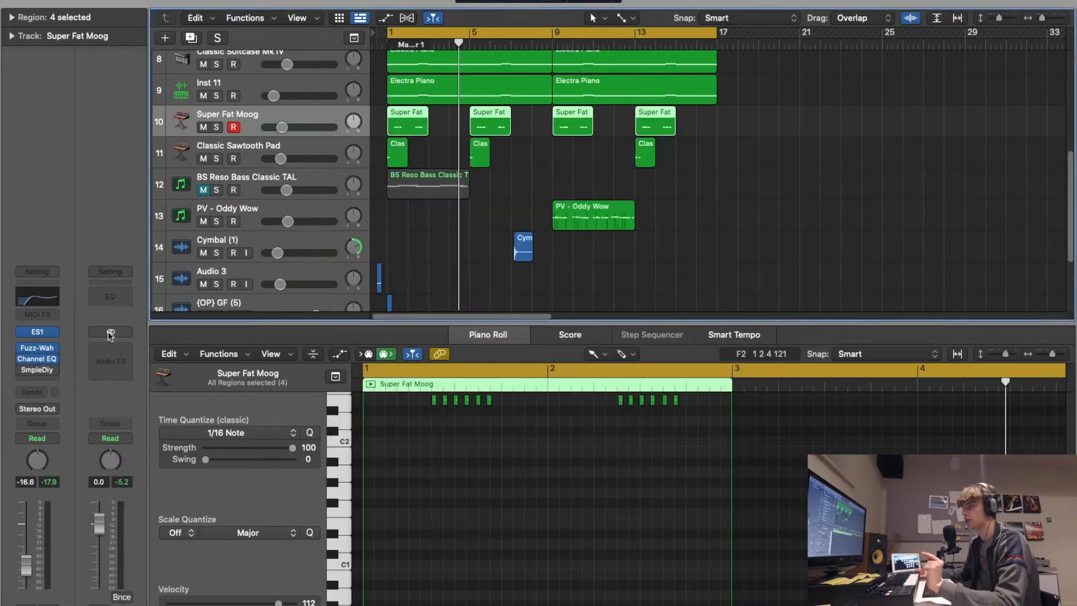
- Turn the Super Fat Moog track's Sample Delay back on and inspect its settings, comparing the Samples and ms units before keeping ms
left_click(26, 373)
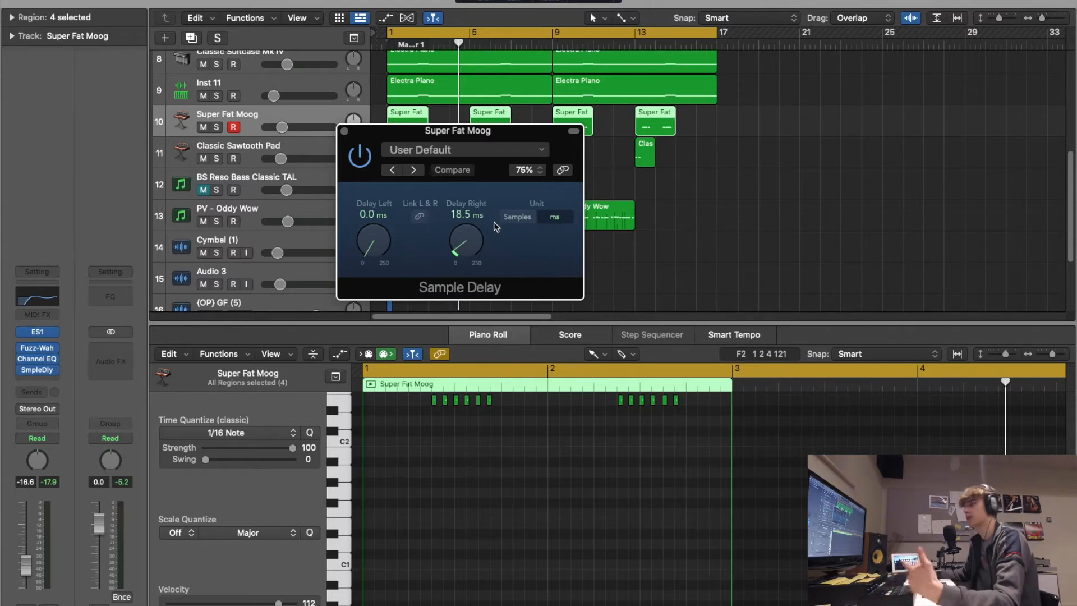
left_click(516, 217)
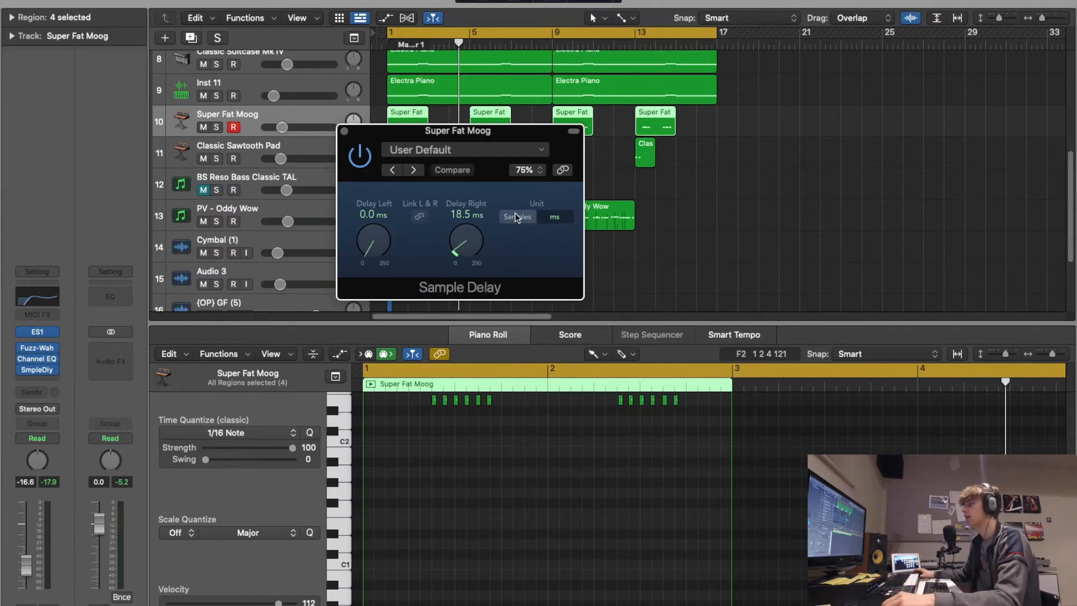
left_click(560, 218)
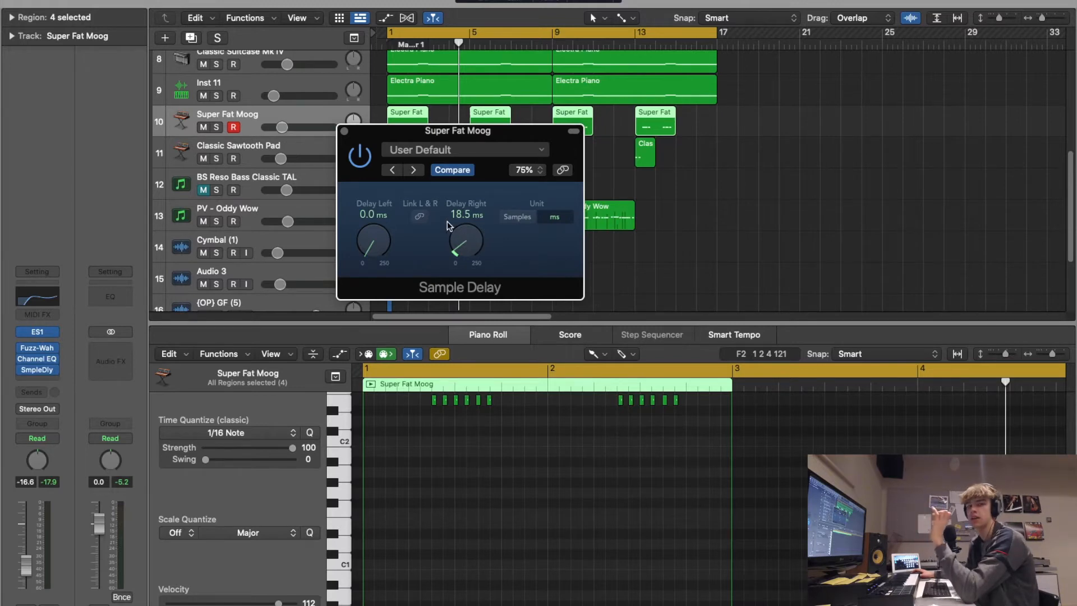
- Audition the Super Fat Moog's right delay at 58.8, 11.2 and 0.0 ms, set it to 18.7 ms and close the Sample Delay
left_click_drag(454, 220, 477, 210)
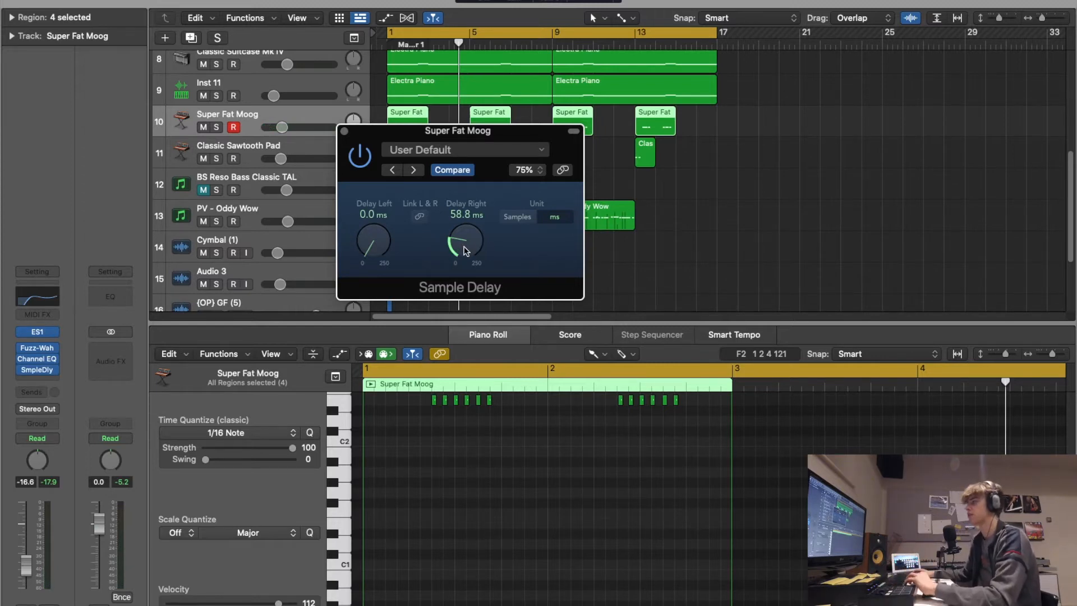
left_click_drag(464, 246, 469, 282)
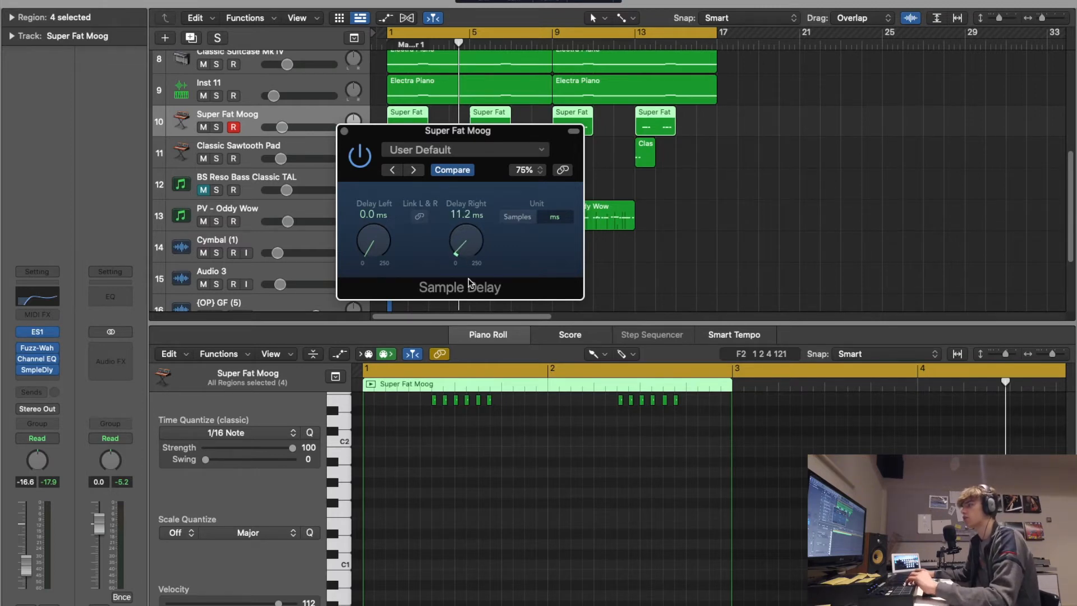
left_click_drag(464, 243, 465, 248)
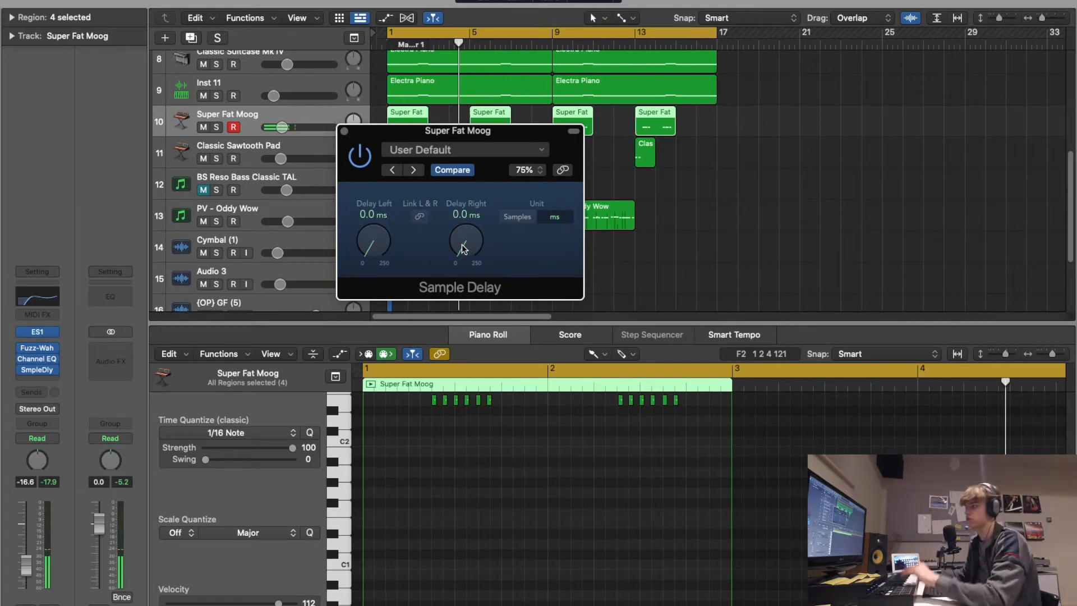
scroll(463, 247, "up", 5)
scroll(463, 247, "down", 1)
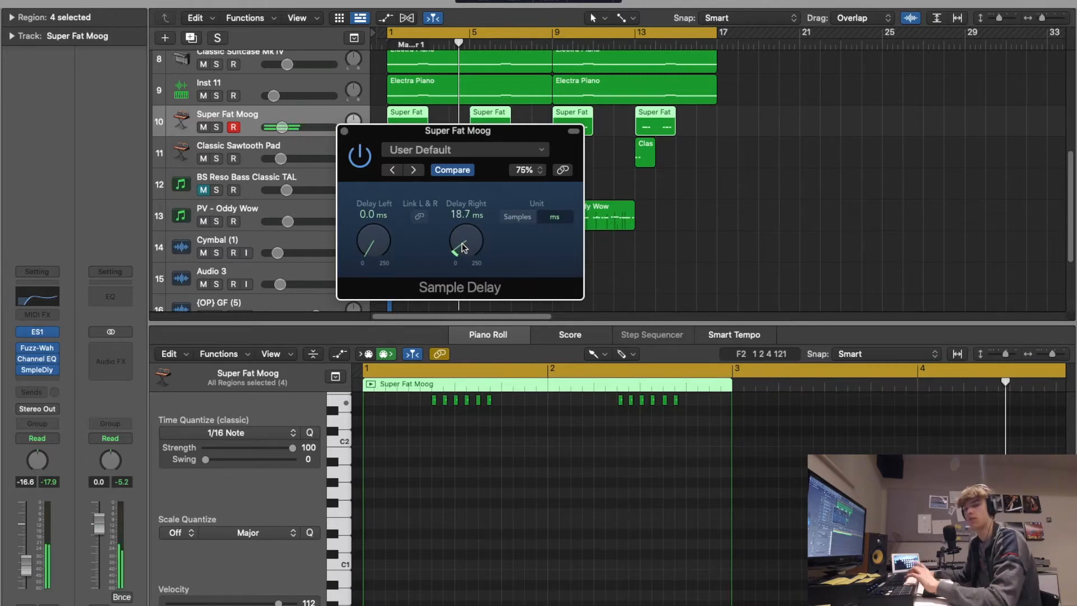
left_click(344, 130)
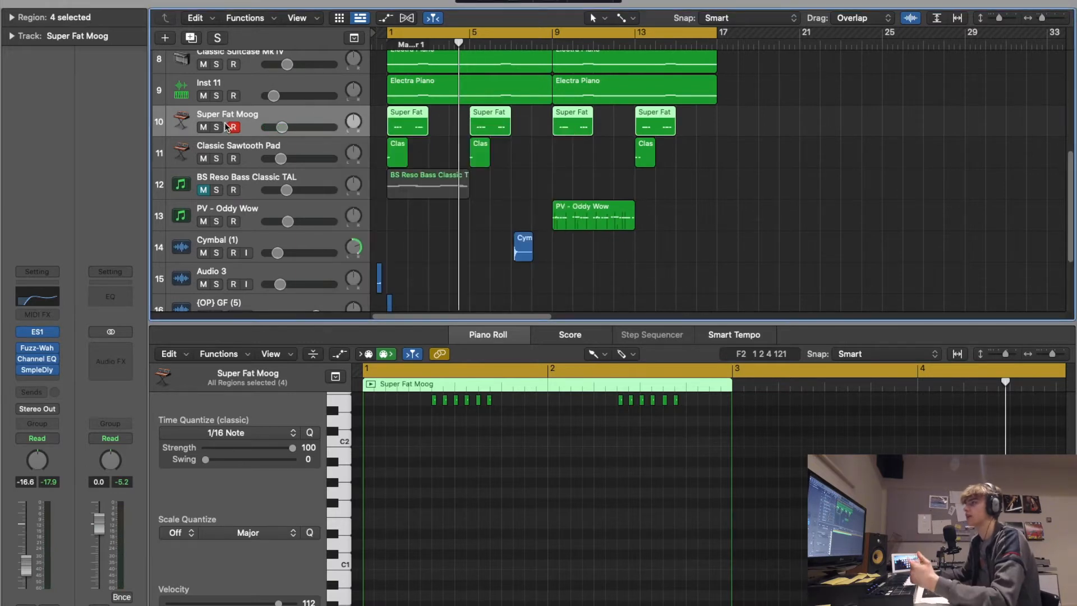
- Audition the PV - Oddy Wow track's TyrellN6 synth with its Chorus effect bypassed and switched back on
scroll(296, 164, "up", 1)
left_click(256, 210)
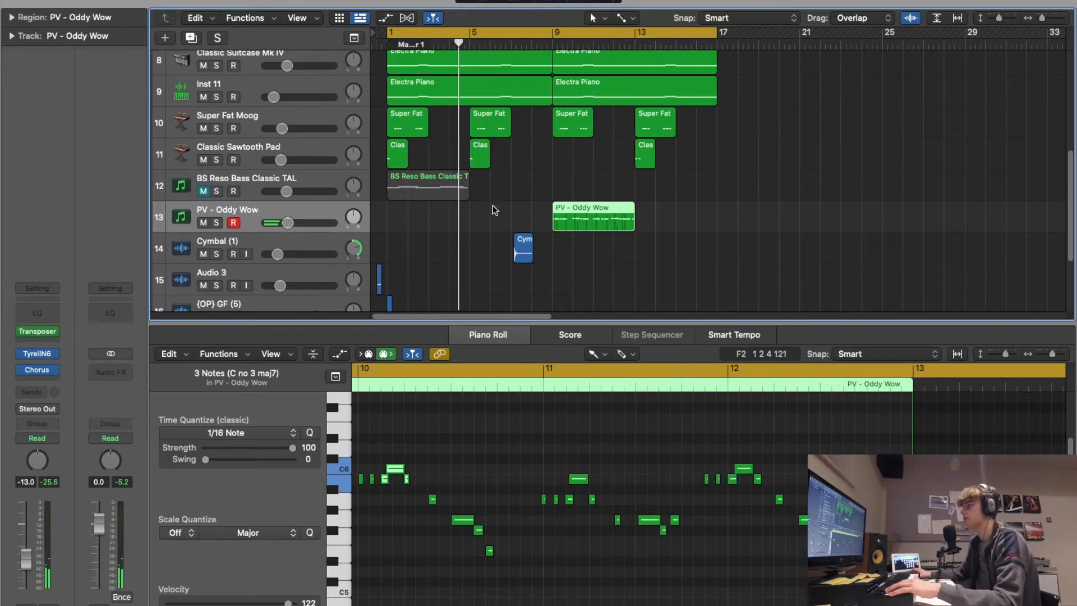
scroll(499, 186, "up", 2)
mouse_move(33, 376)
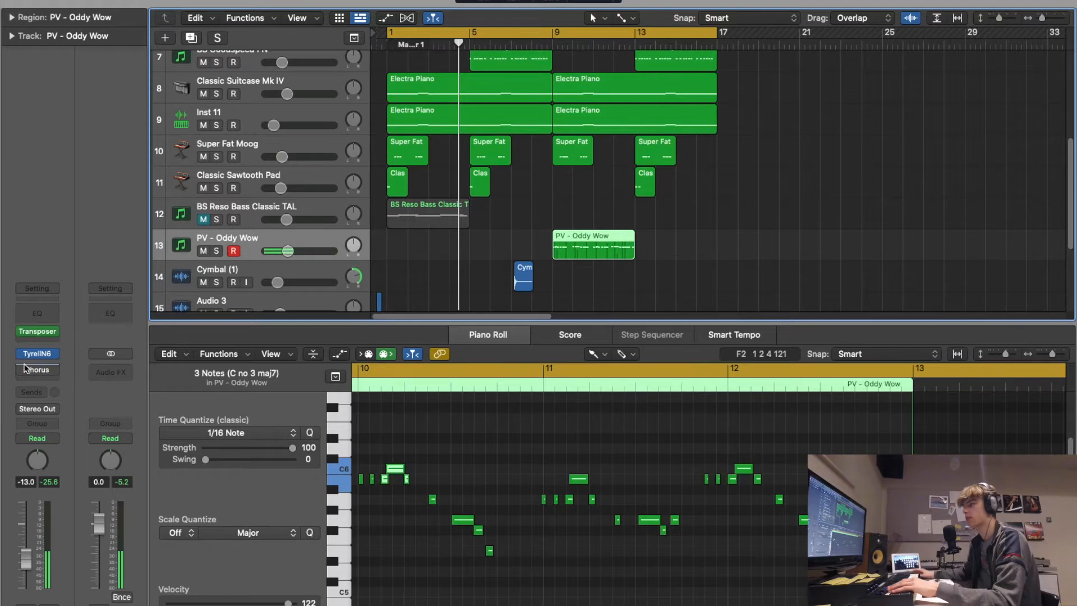
left_click(22, 371)
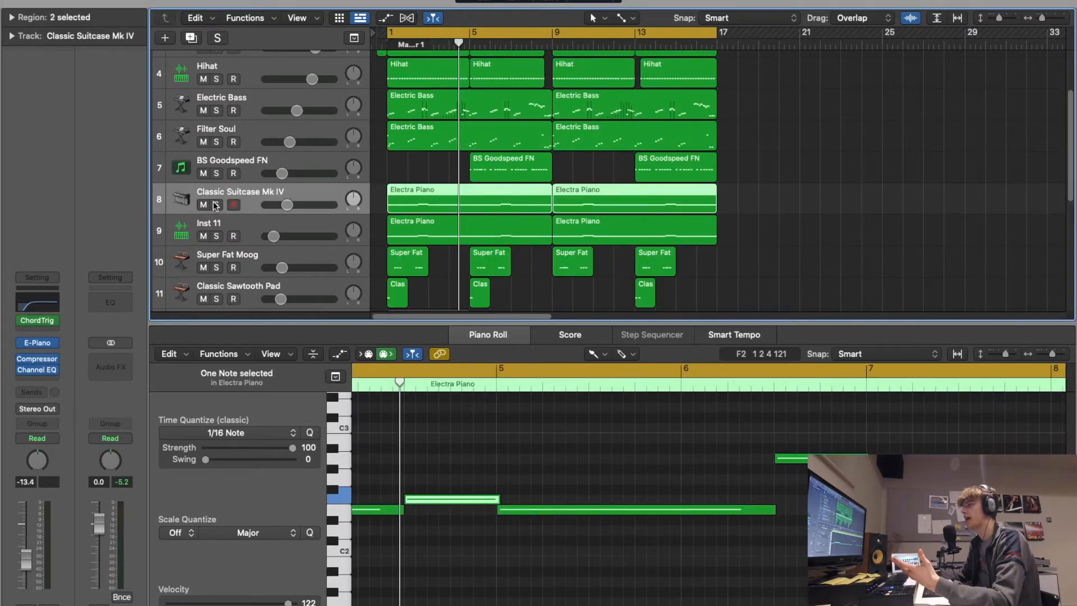
- Mute the melodic and effect tracks from BS Goodspeed FN through Audio 3, leaving the sample, drums and two bass tracks audible
left_click(215, 205)
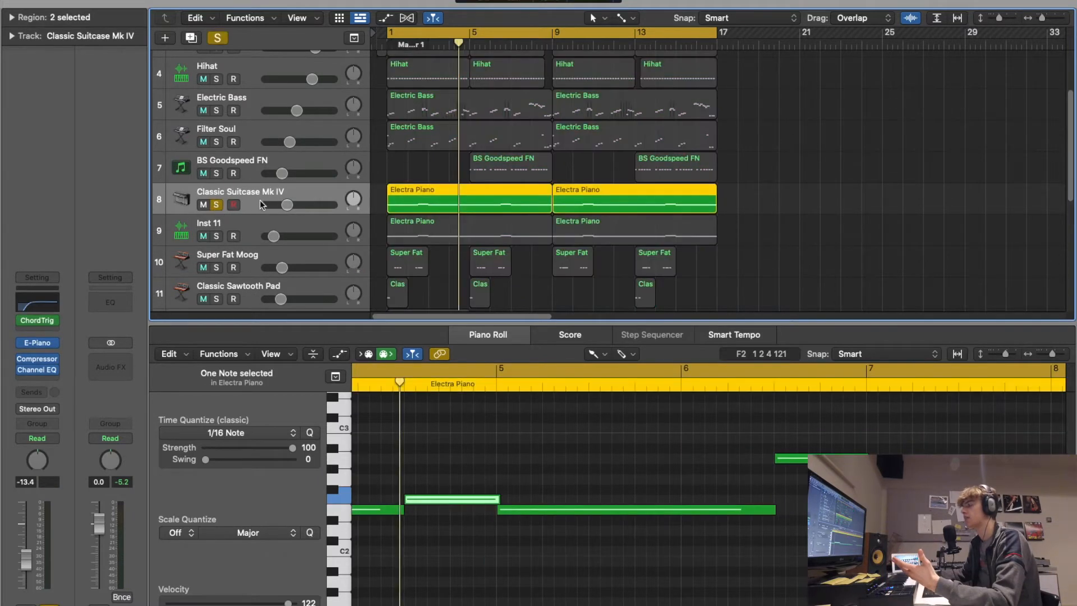
left_click(215, 205)
scroll(331, 182, "down", 2)
scroll(203, 206, "down", 6)
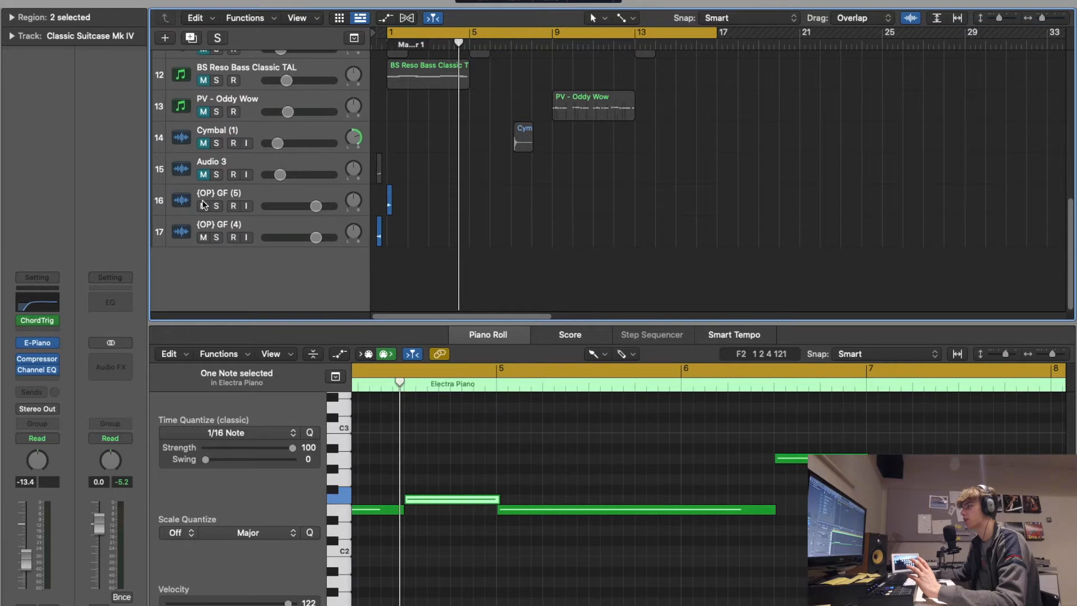
scroll(286, 152, "up", 10)
scroll(241, 164, "down", 2)
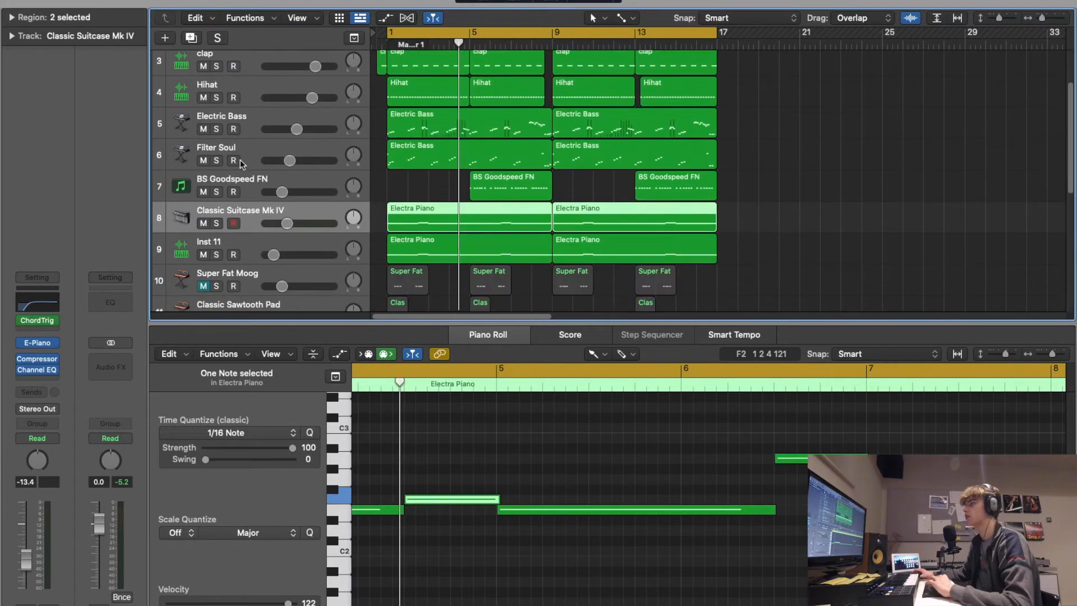
left_click(204, 192)
scroll(205, 224, "up", 3)
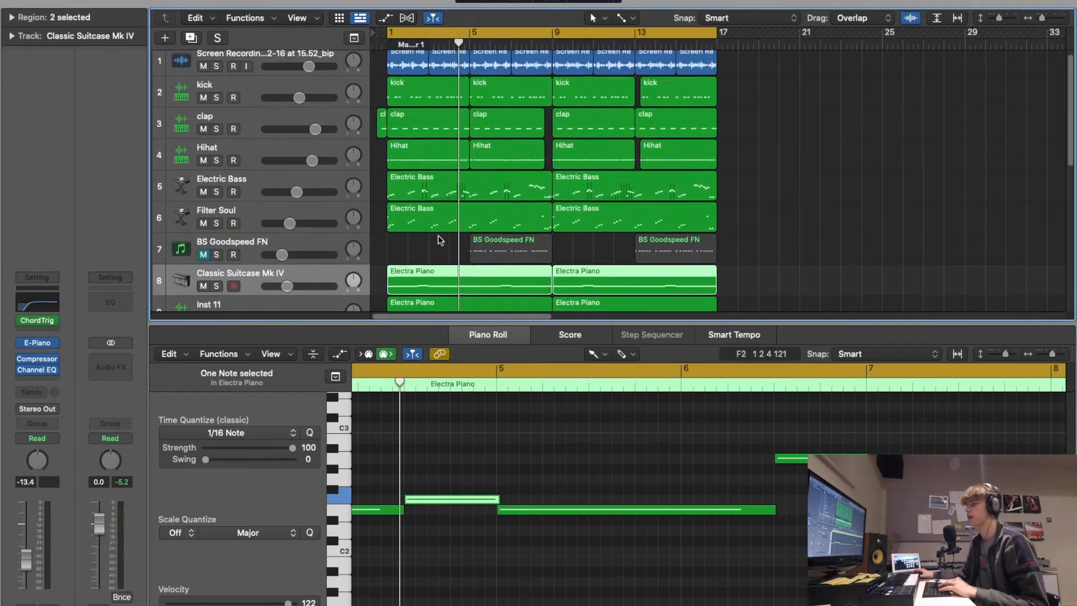
scroll(208, 264, "down", 1)
left_click(203, 262)
- Replay the loop from the start and unmute the Classic Suitcase Mk IV track during playback
key("Return")
key("space")
scroll(518, 136, "up", 1)
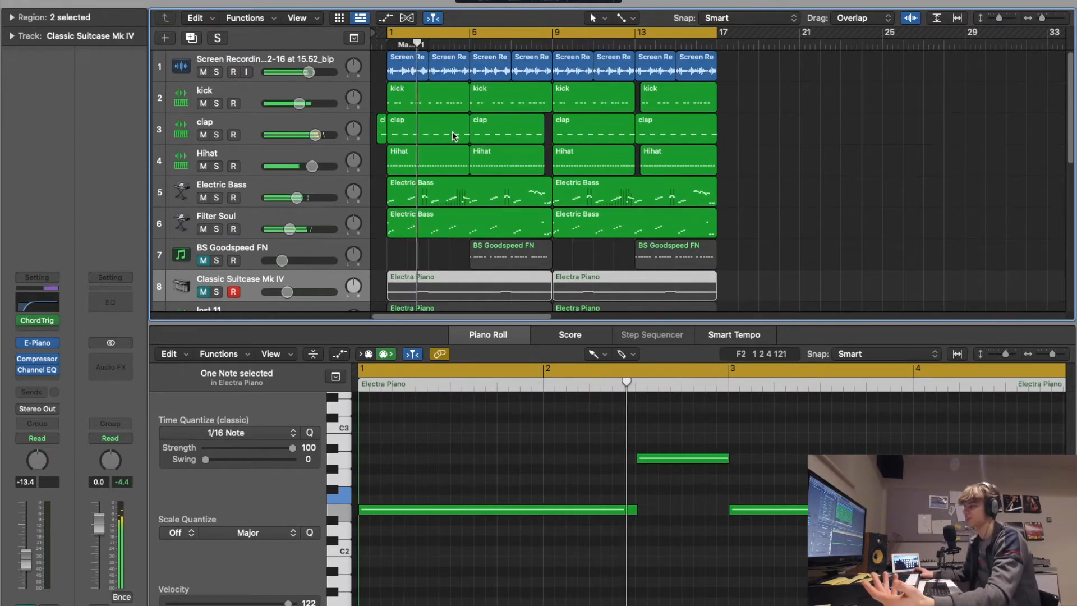
scroll(453, 136, "down", 2)
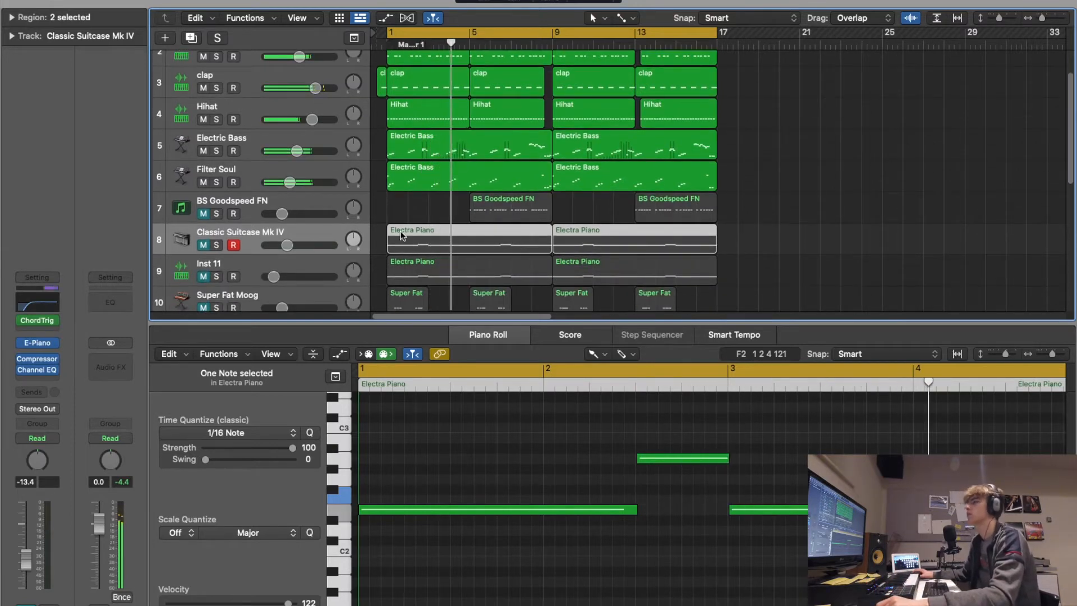
left_click(203, 246)
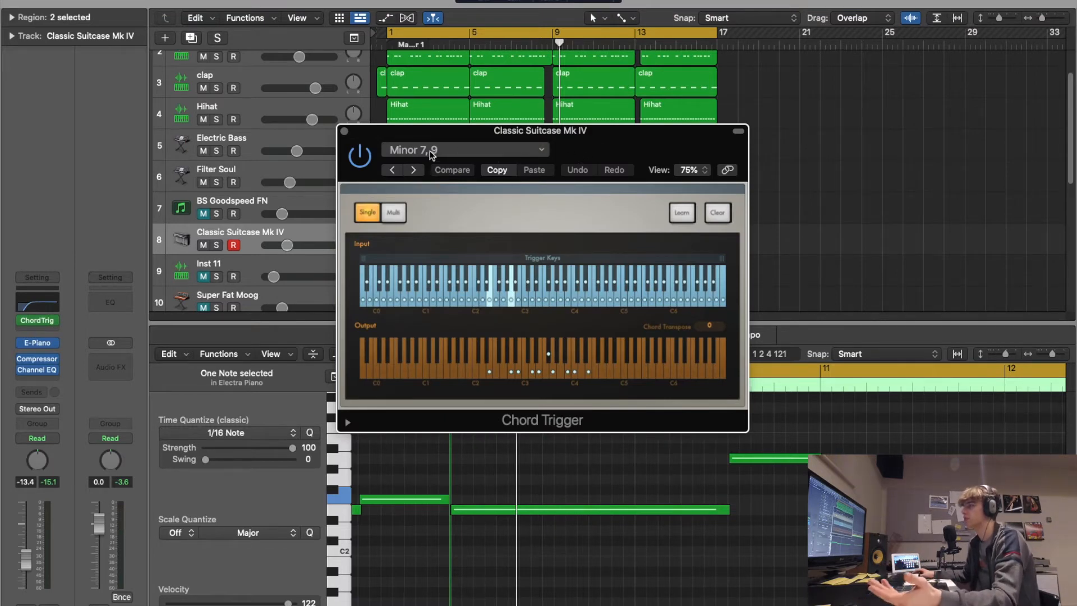
- Close the Chord Trigger window, then unmute Inst 11 and solo it together with Classic Suitcase Mk IV
left_click(345, 132)
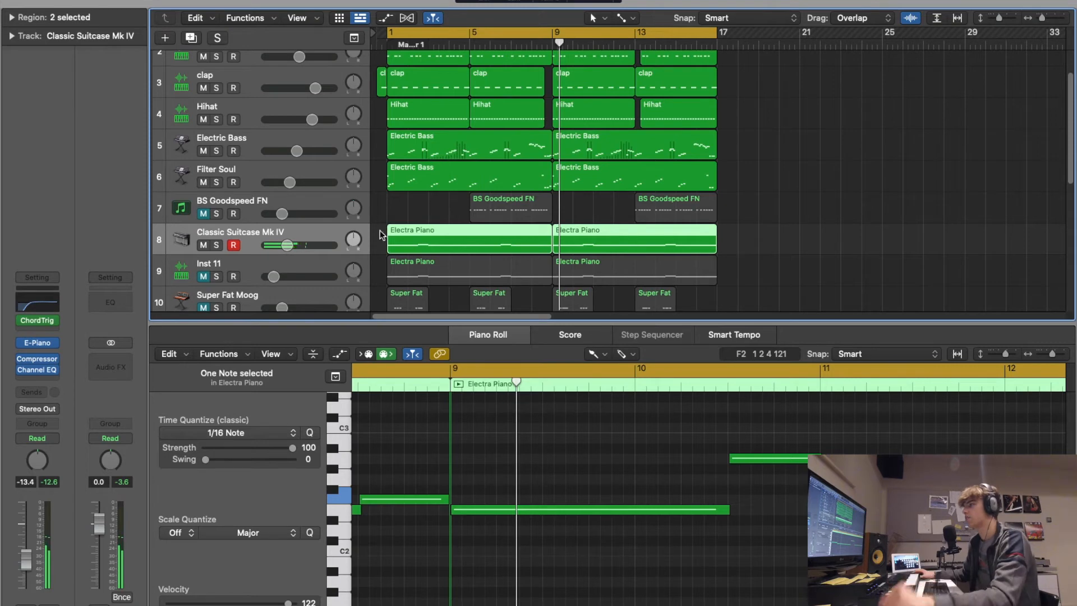
left_click(204, 276)
left_click(215, 245)
left_click(216, 277)
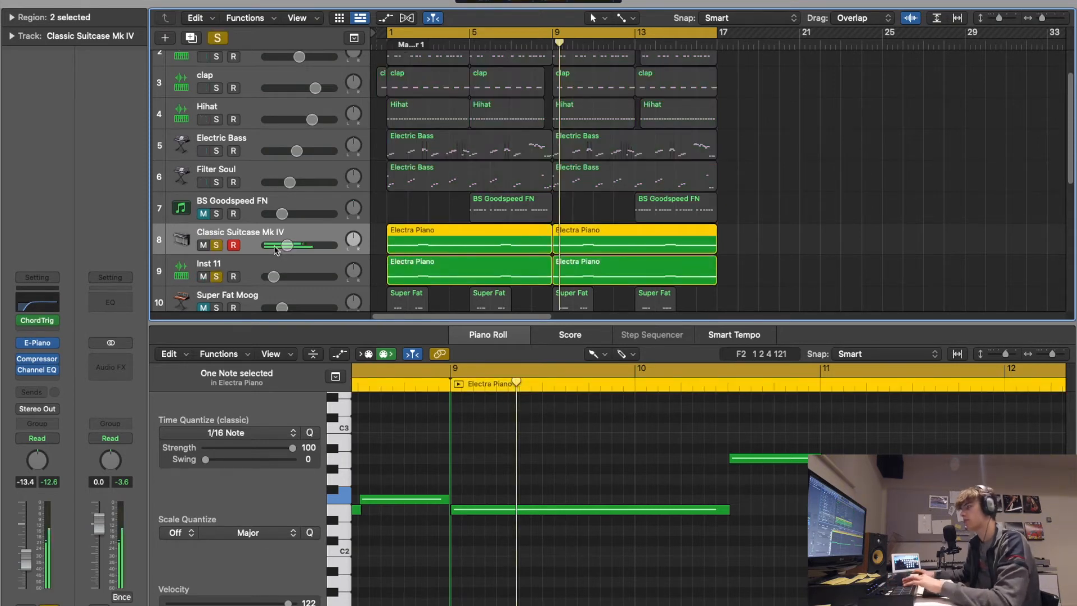
- Add a Channel EQ to the Inst 11 track and enable its low-cut filter with a raised cutoff frequency
left_click(258, 270)
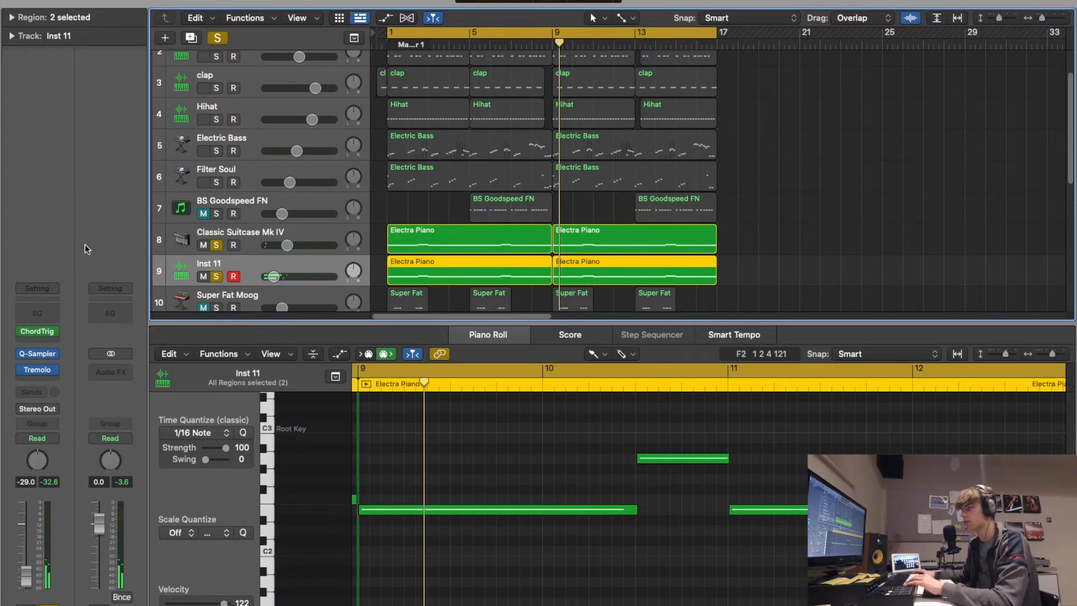
left_click(44, 313)
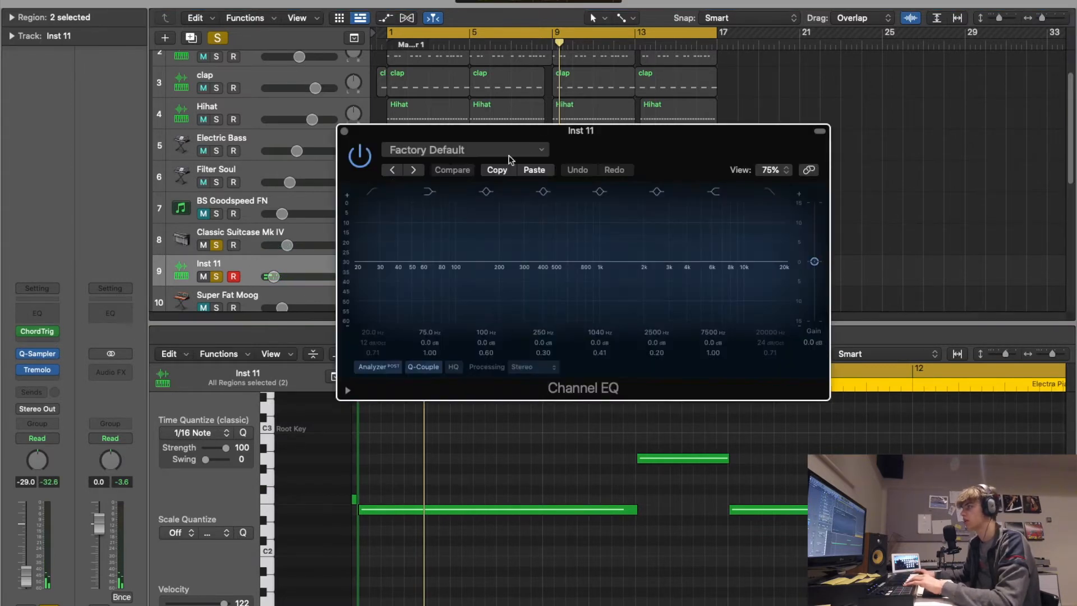
left_click(372, 194)
left_click_drag(370, 268, 540, 276)
left_click(344, 131)
left_click(344, 134)
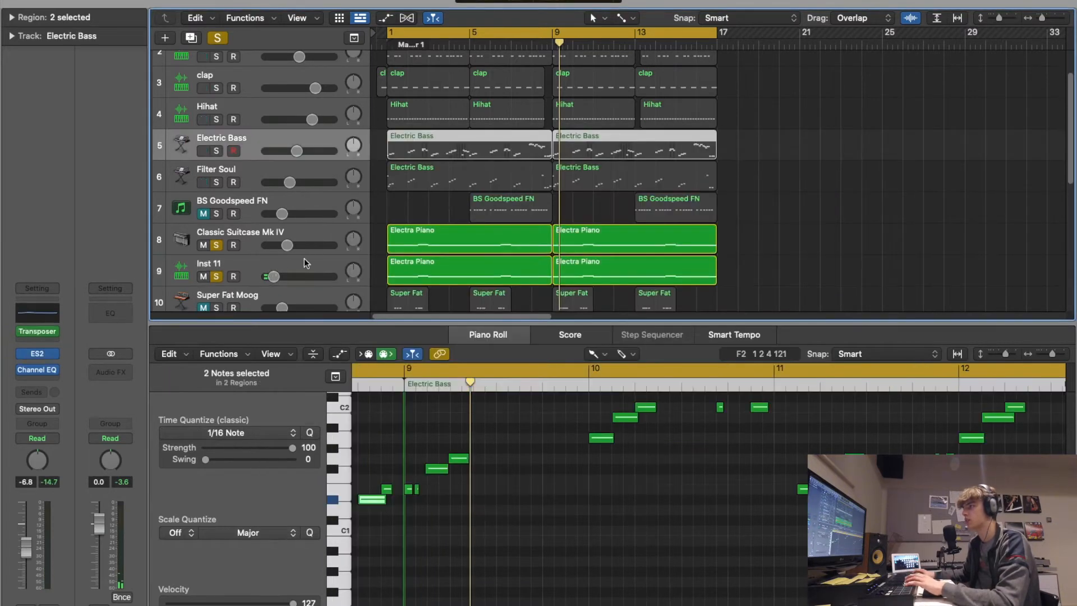
- Select the Classic Suitcase Mk IV track and play the two soloed electric piano tracks from the start
left_click(240, 236)
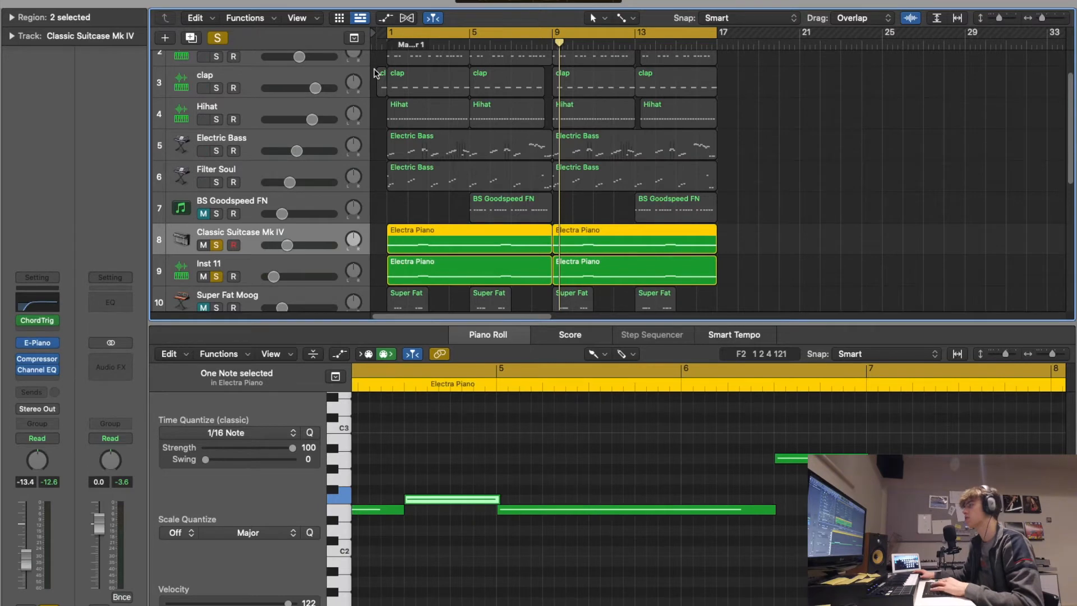
key("Return")
key("space")
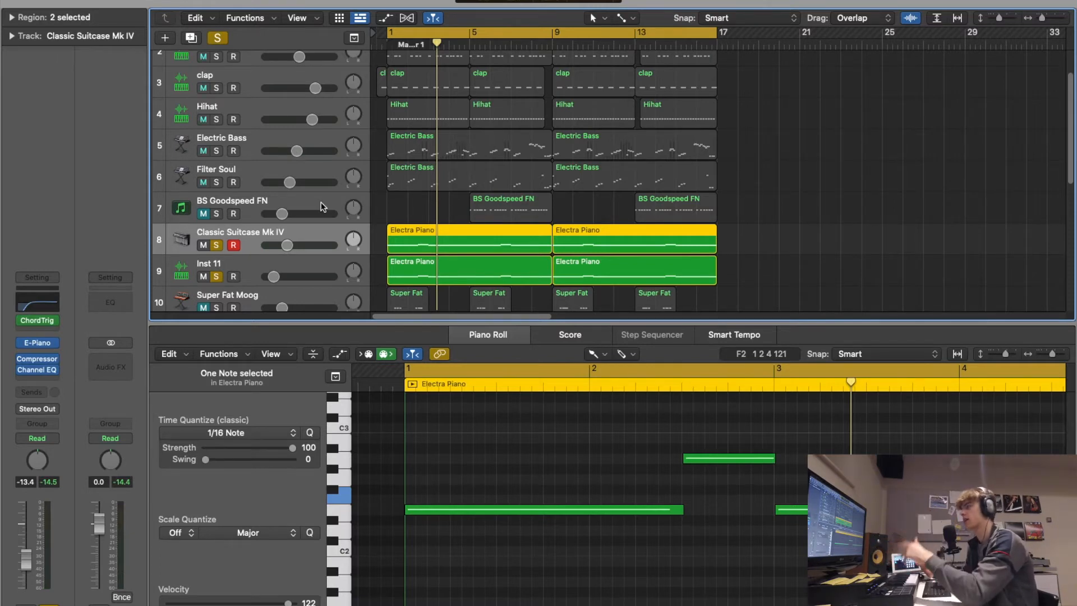
- Switch the solo from the electric pianos to an unmuted BS Goodspeed FN and audition it with its Stereo Delay bypassed and restored
scroll(480, 165, "down", 2)
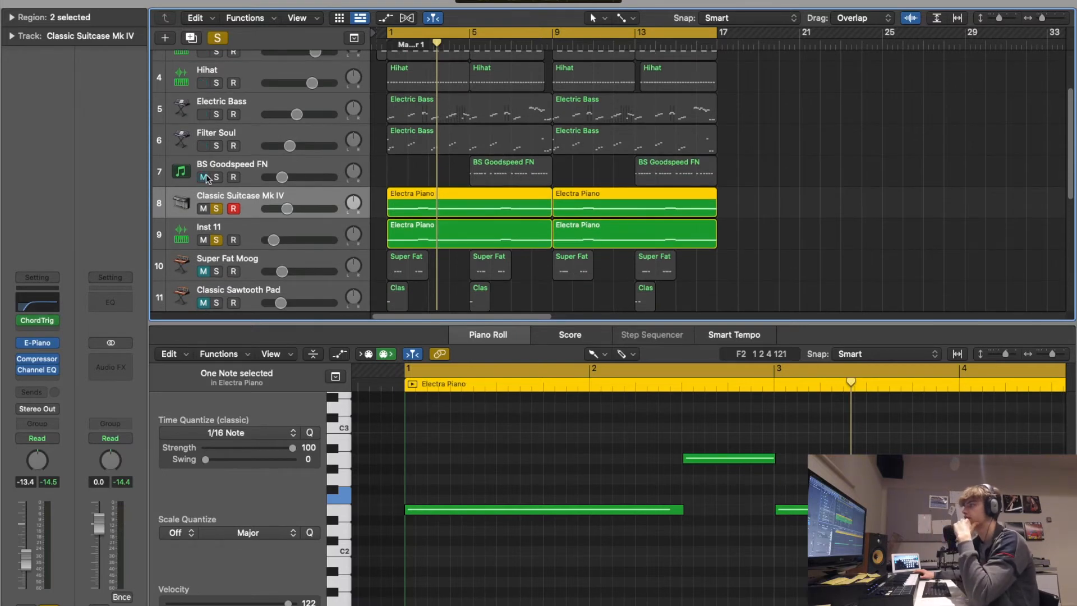
left_click(216, 209)
left_click(223, 171)
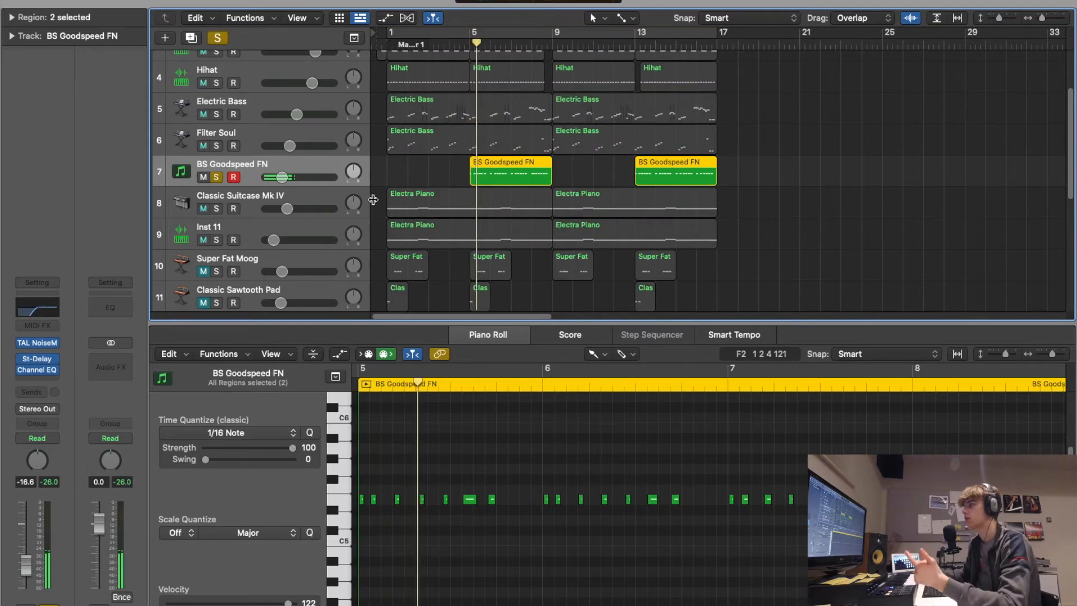
left_click(35, 360)
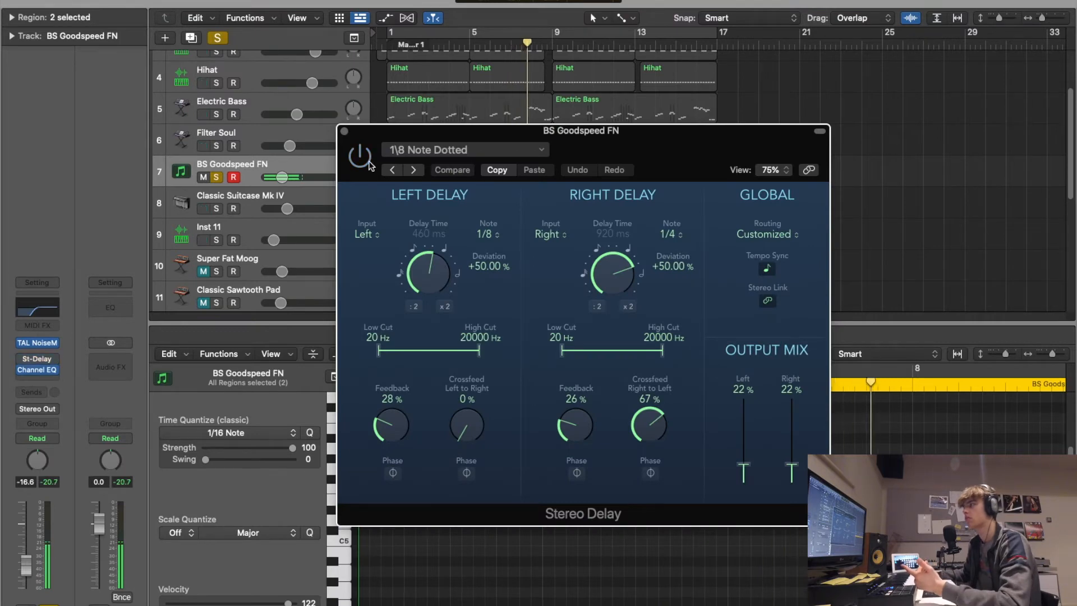
left_click(344, 132)
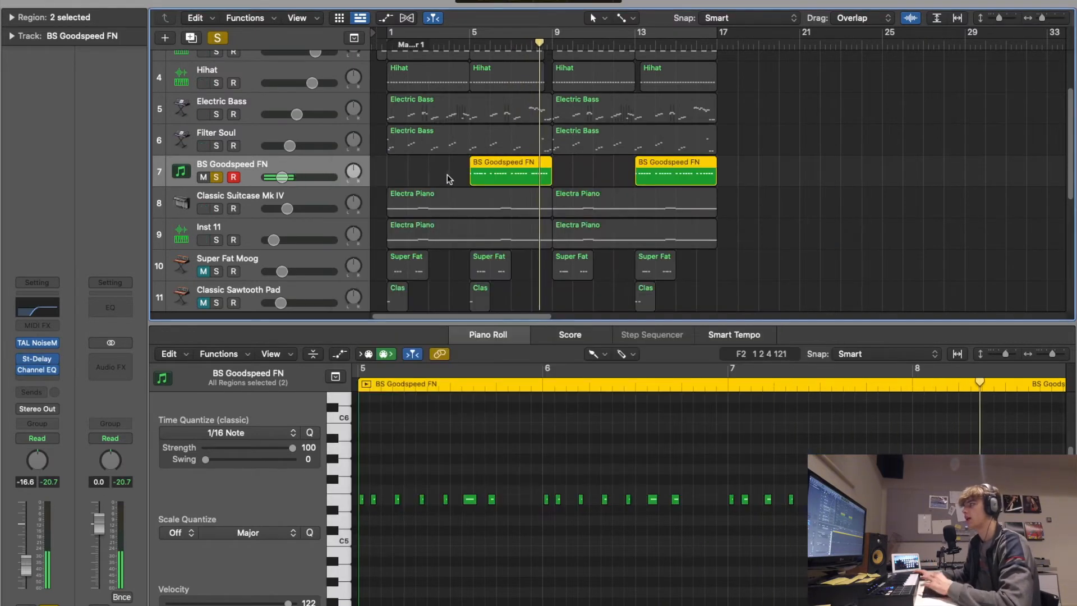
- Add the Filter Soul and Electric Bass tracks to the solo and play them with BS Goodspeed FN from bar 5
left_click(216, 146)
left_click(216, 113)
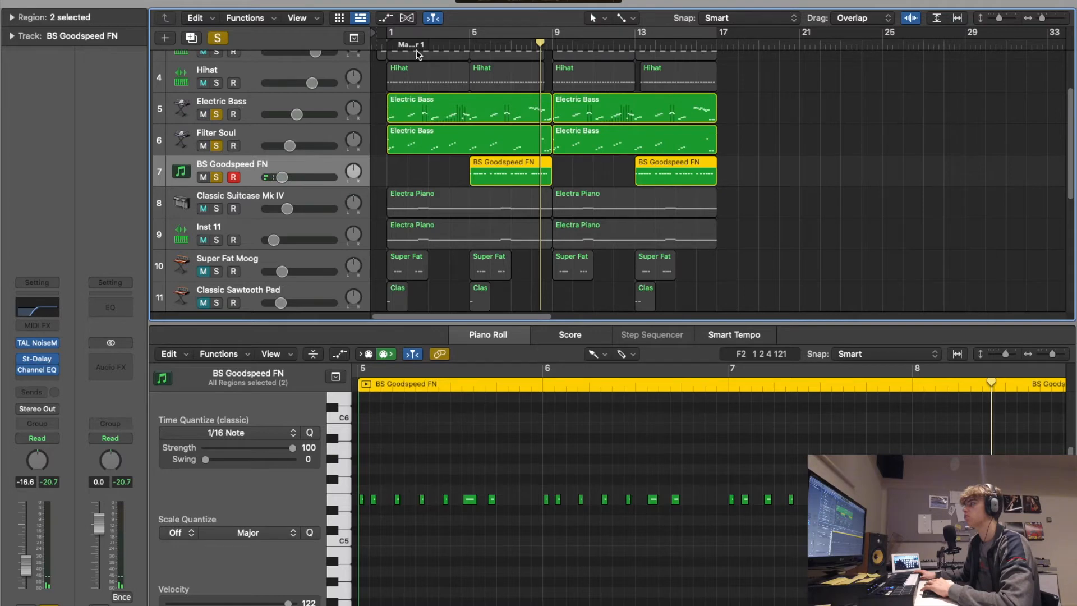
left_click(469, 43)
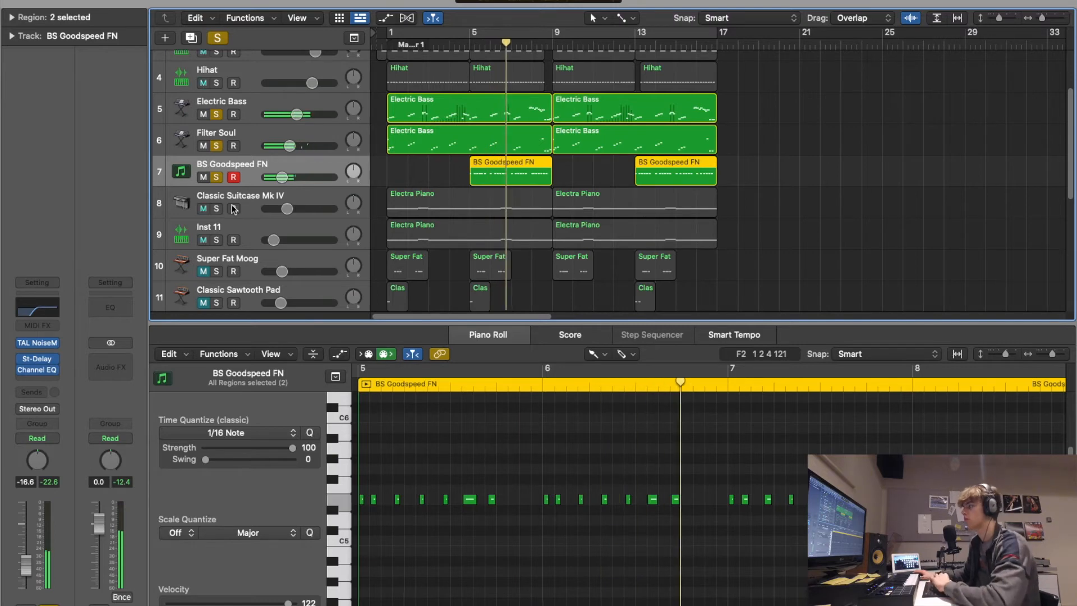
- Clear the solo state from all tracks, then select and unmute the Super Fat Moog track
left_click(218, 37)
scroll(231, 206, "down", 3)
scroll(231, 206, "down", 1)
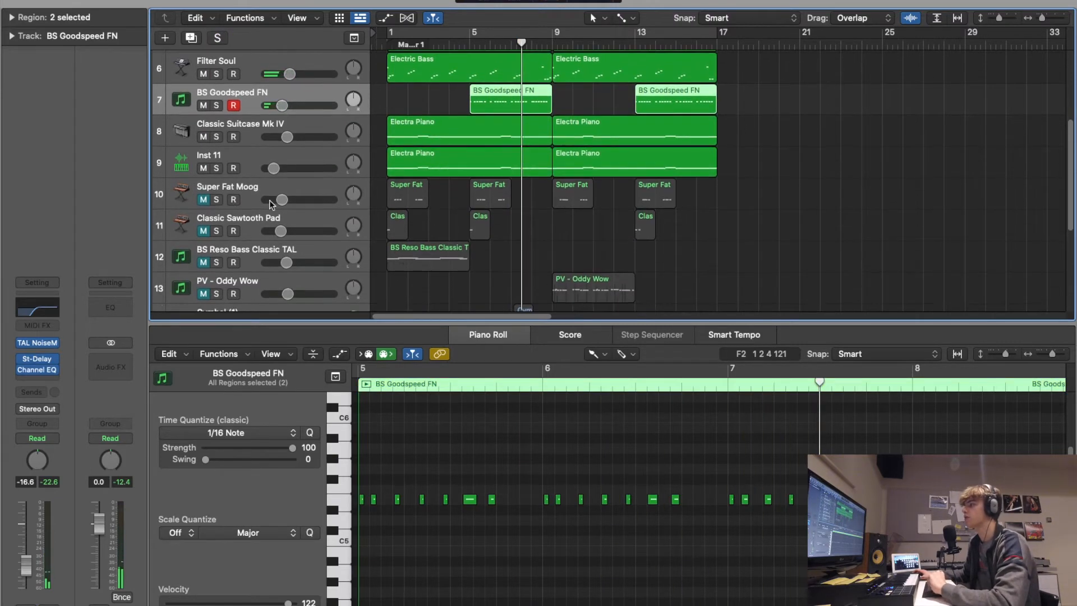
left_click(250, 194)
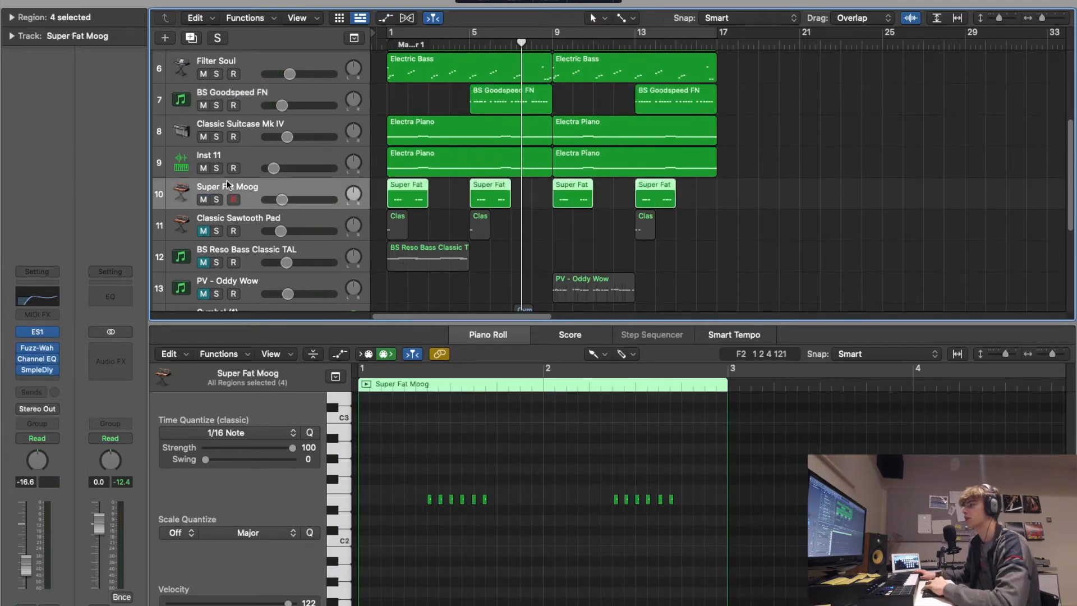
- Solo Classic Suitcase Mk IV, Inst 11 and Super Fat Moog together and return the playhead to the start
left_click_drag(217, 138, 219, 169)
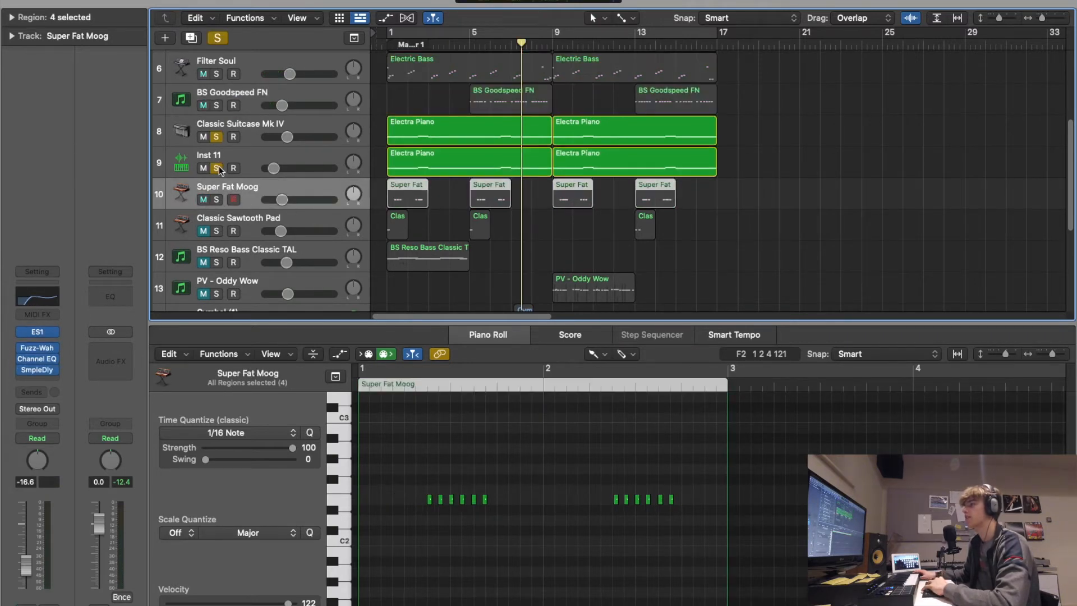
left_click(217, 199)
scroll(402, 82, "down", 1)
key("Return")
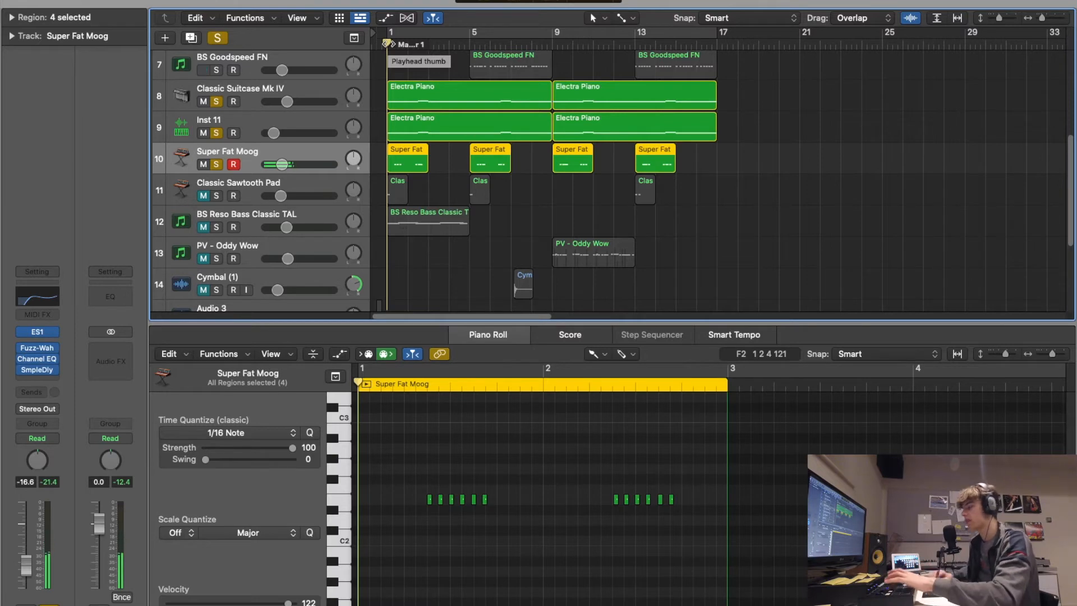
- Play the soloed electric pianos with Super Fat Moog and inspect the low cut in the Moog's Channel EQ
key("space")
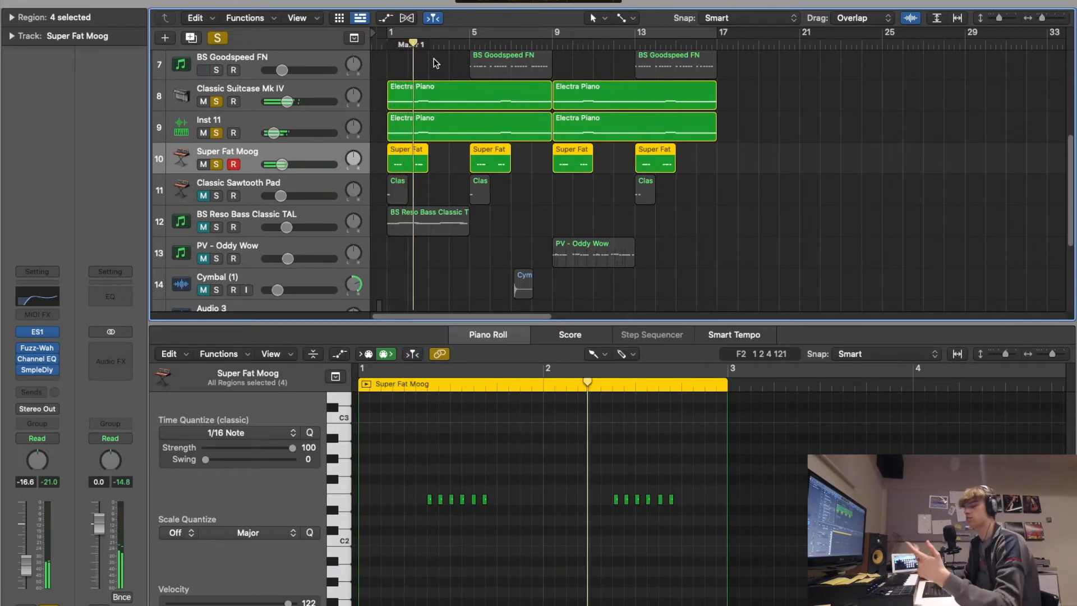
left_click(49, 293)
mouse_move(444, 277)
left_mouse_down()
mouse_move(488, 284)
mouse_move(459, 283)
left_mouse_up()
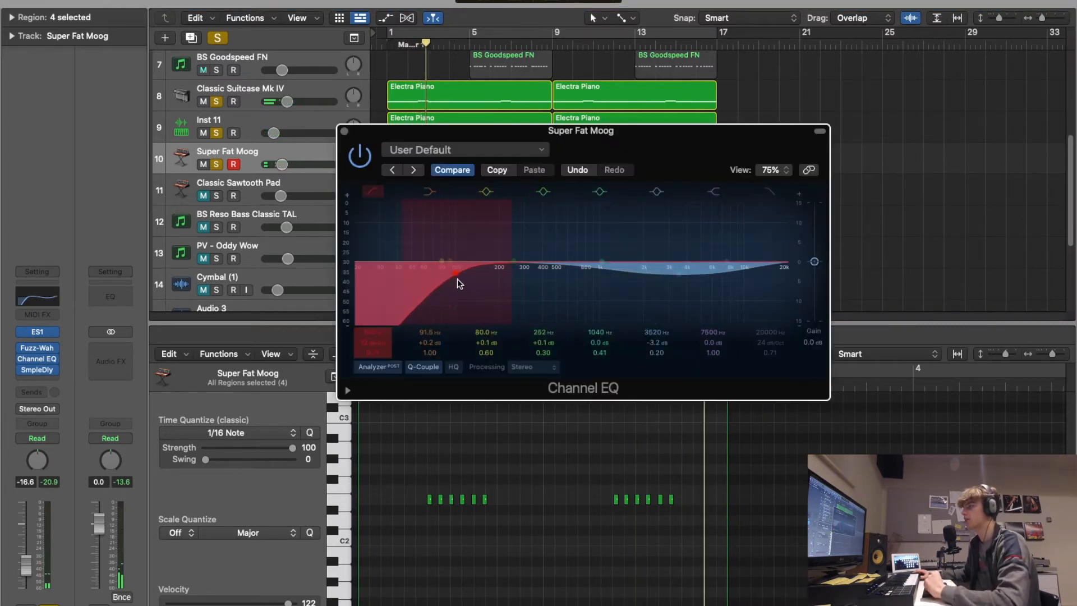
left_click(343, 131)
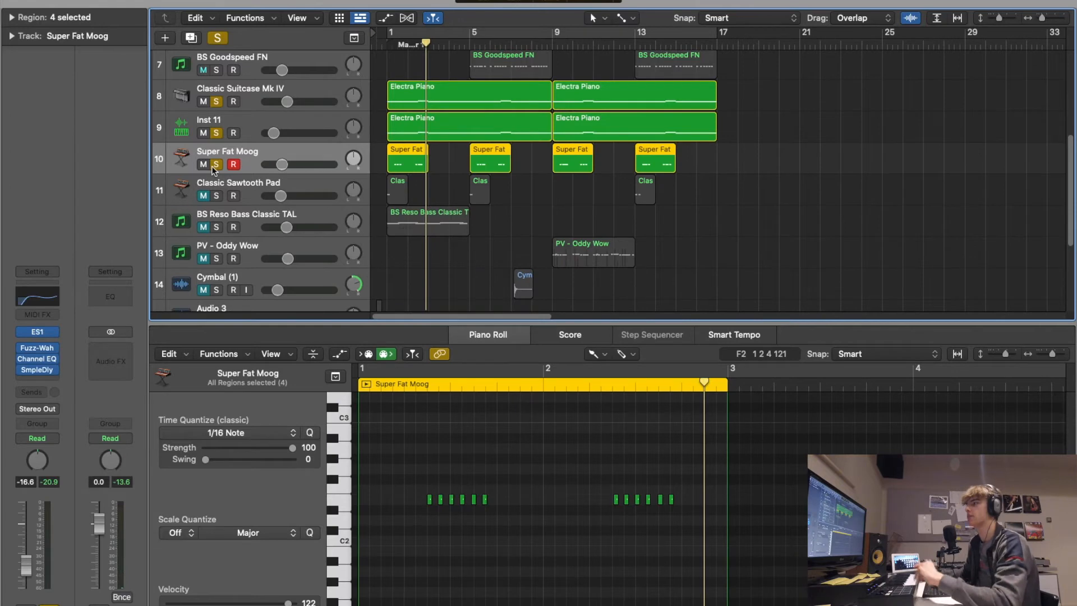
- Clear the solos on the Moog and electric pianos, then unmute and solo the Classic Sawtooth Pad track
left_click_drag(219, 167, 220, 94)
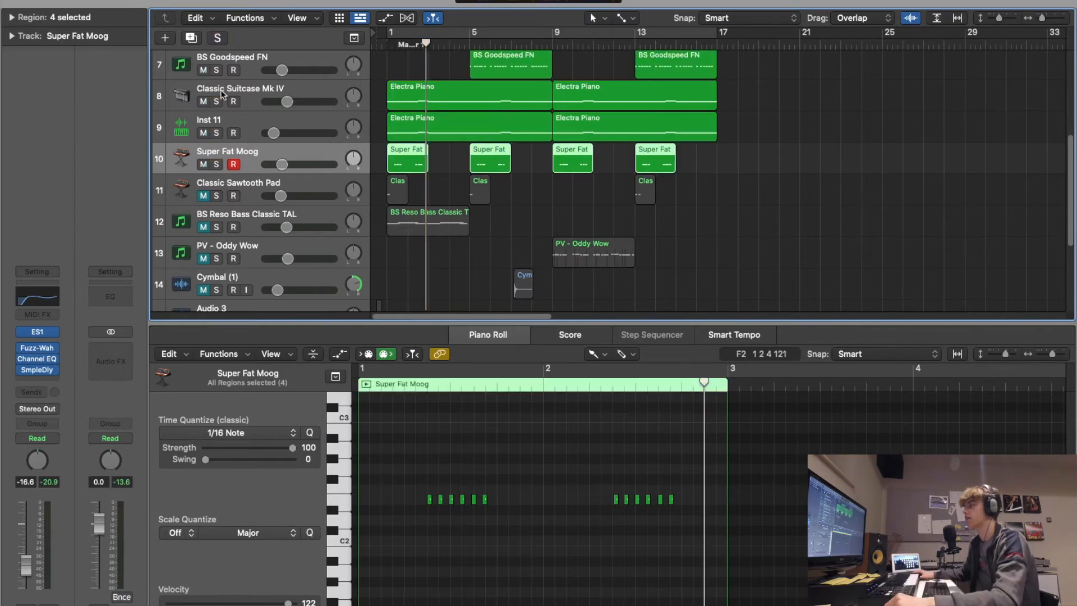
left_click(202, 196)
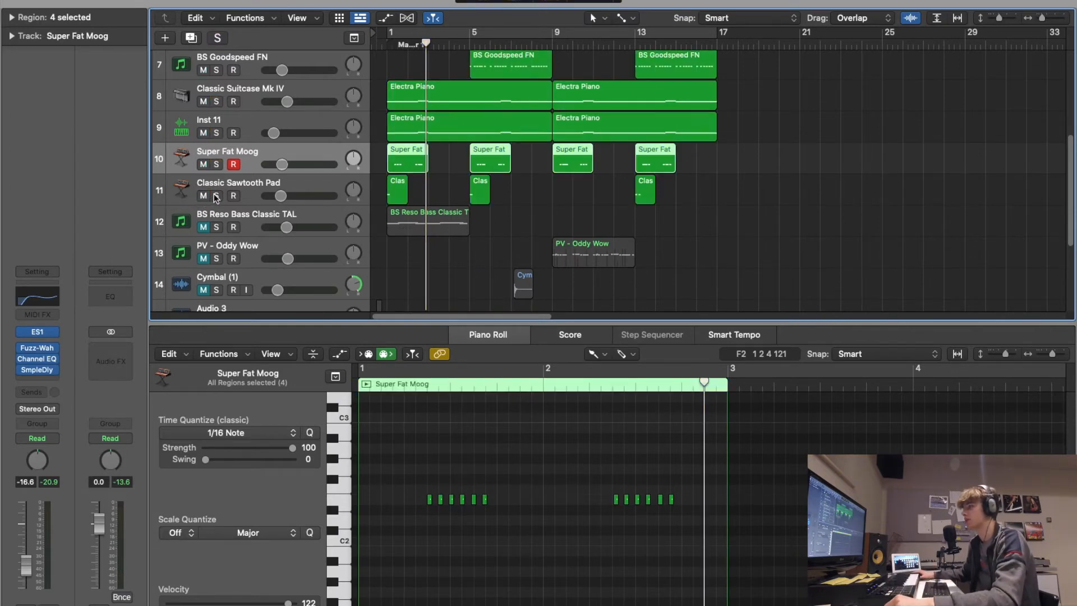
left_click(215, 195)
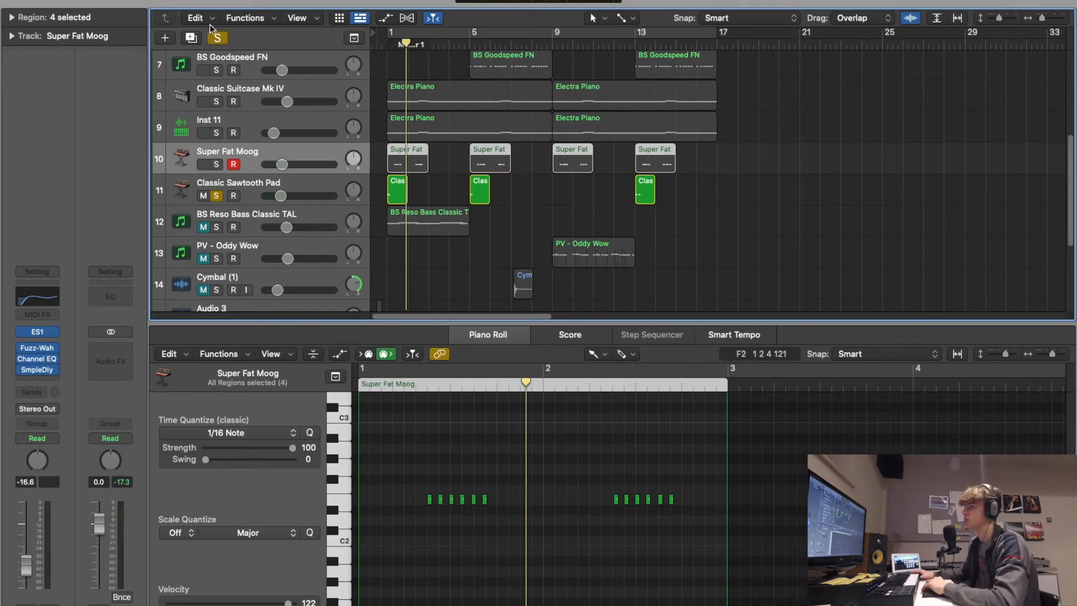
- Clear the Classic Sawtooth Pad solo and turn on the cycle range over the first 16 bars
left_click(217, 38)
scroll(433, 109, "up", 7)
left_click(398, 33)
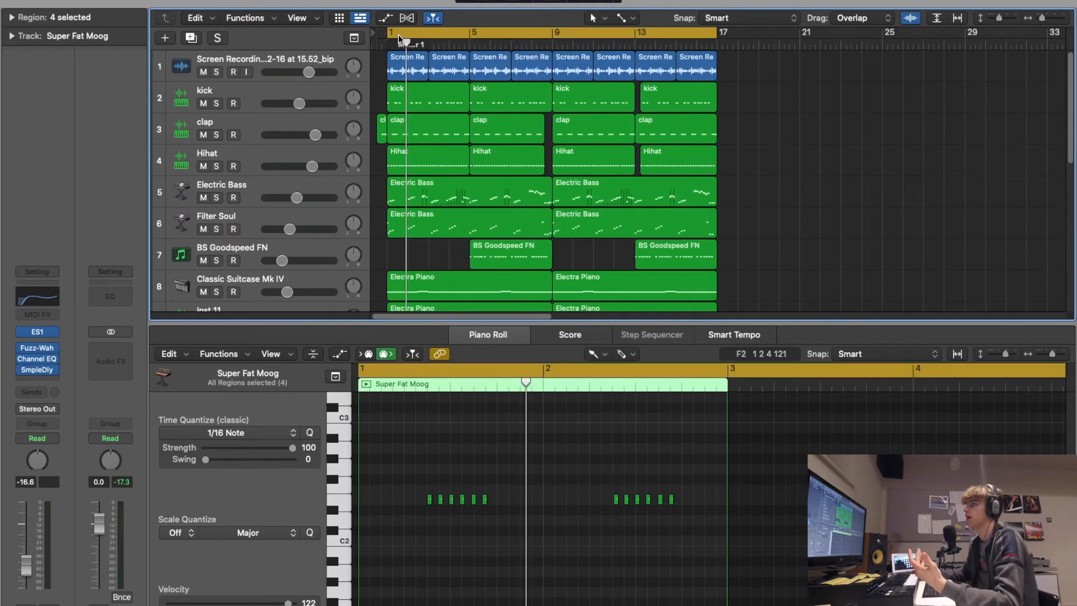
scroll(464, 119, "down", 3)
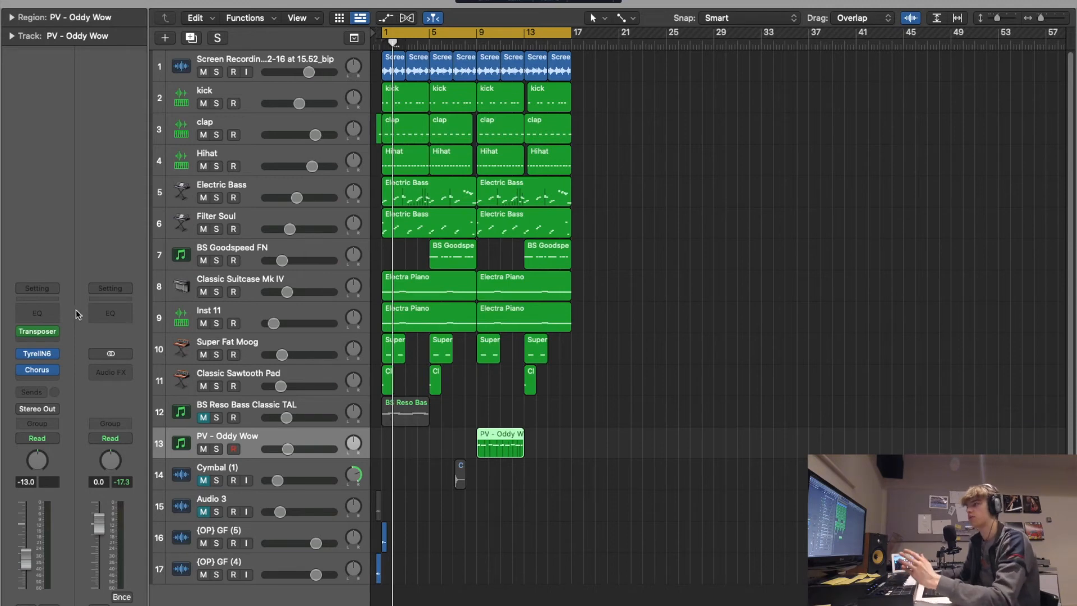
- Select the Electric Bass track, play the full arrangement and slightly lower the Classic Sawtooth Pad's volume
left_click(252, 190)
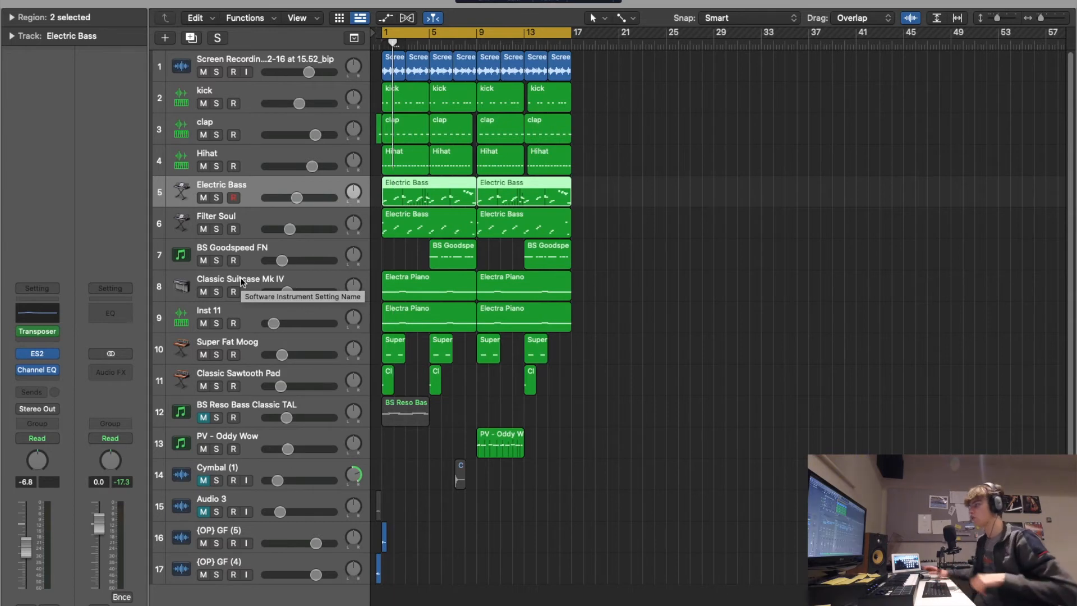
key("x")
key("x")
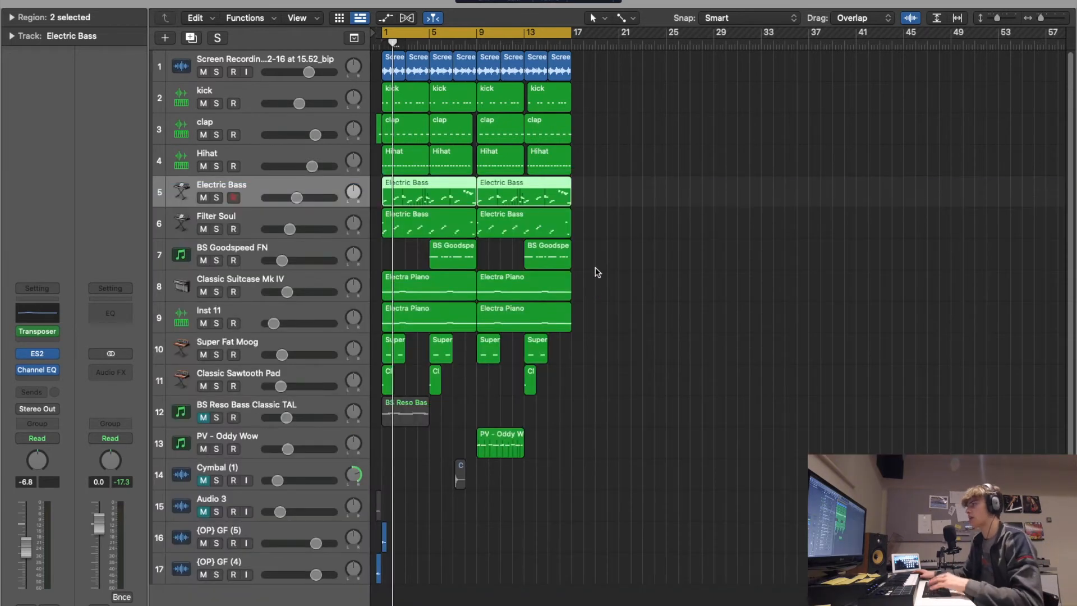
key("space")
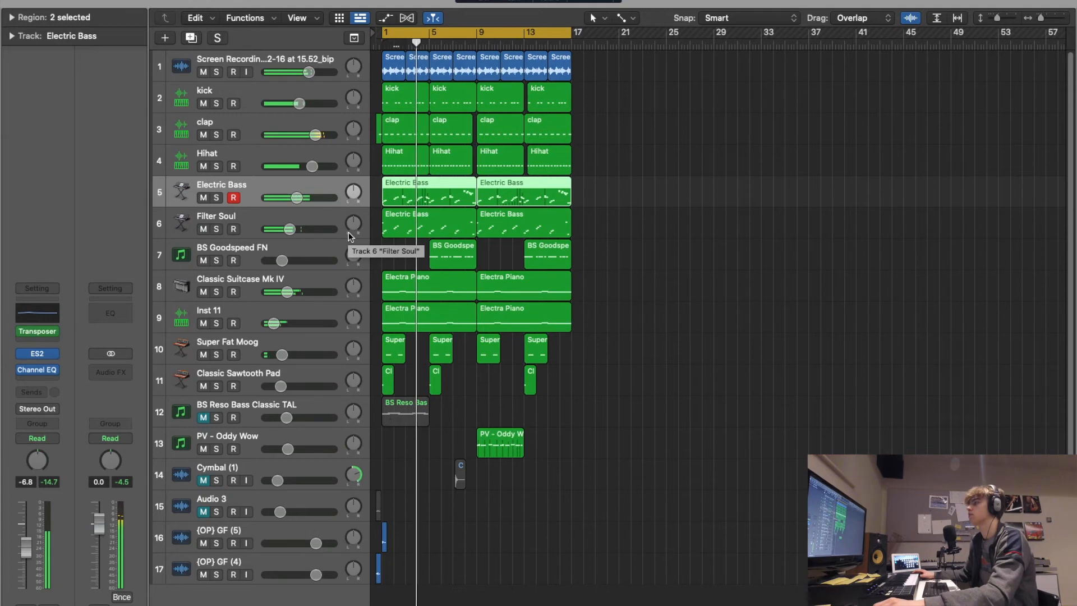
left_click(703, 287)
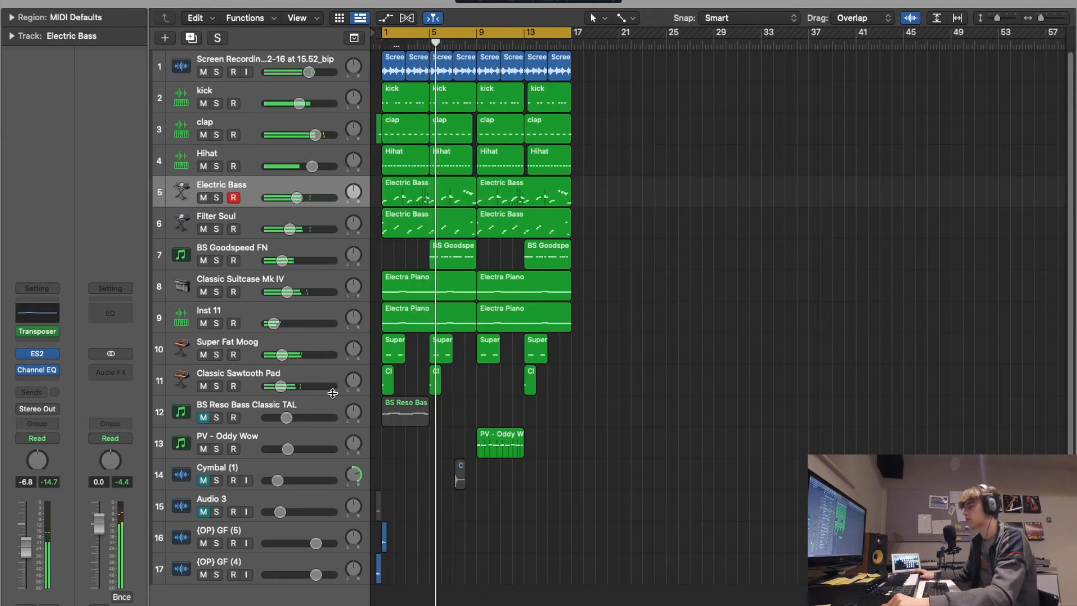
left_click_drag(281, 386, 269, 389)
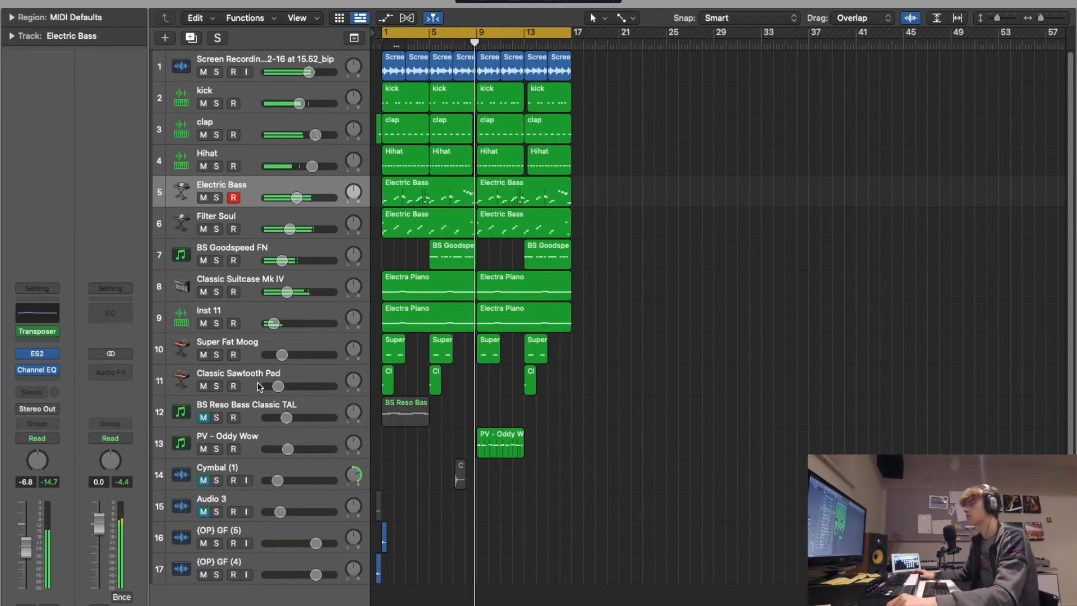
- Select the PV - Oddy Wow track and open its Chorus effect to inspect the oddy wow preset settings
left_click(250, 438)
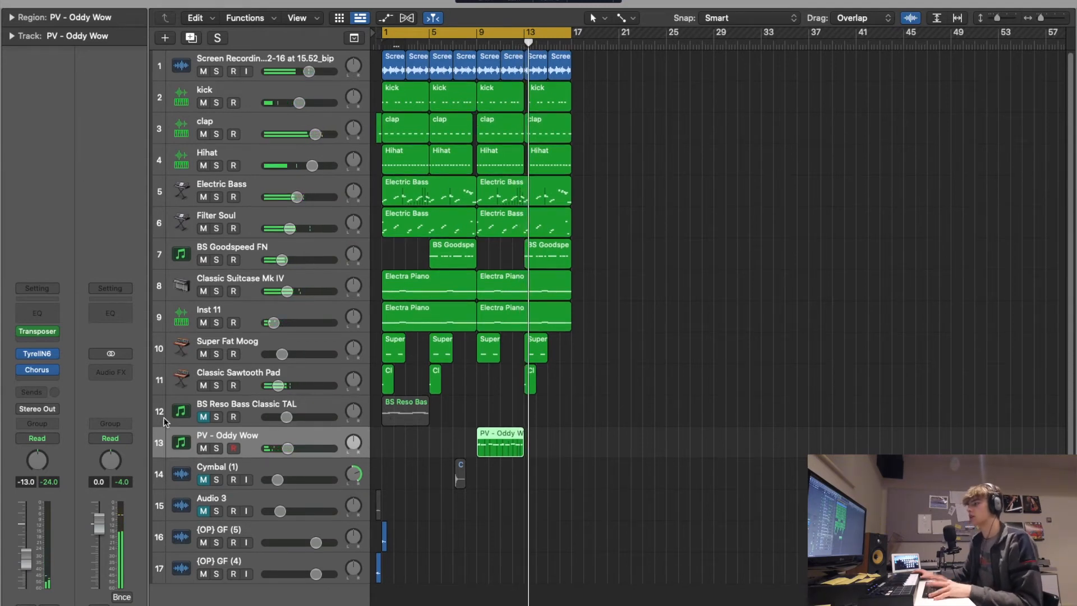
left_click(39, 370)
left_click(518, 148)
left_click(657, 144)
left_click_drag(579, 147, 744, 142)
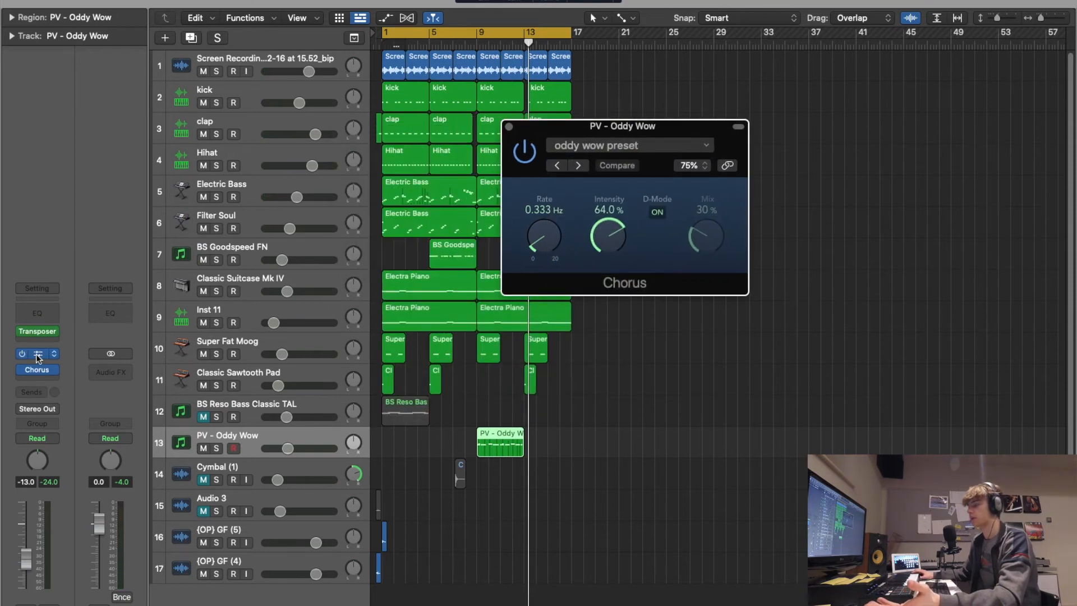
left_click_drag(683, 133, 725, 145)
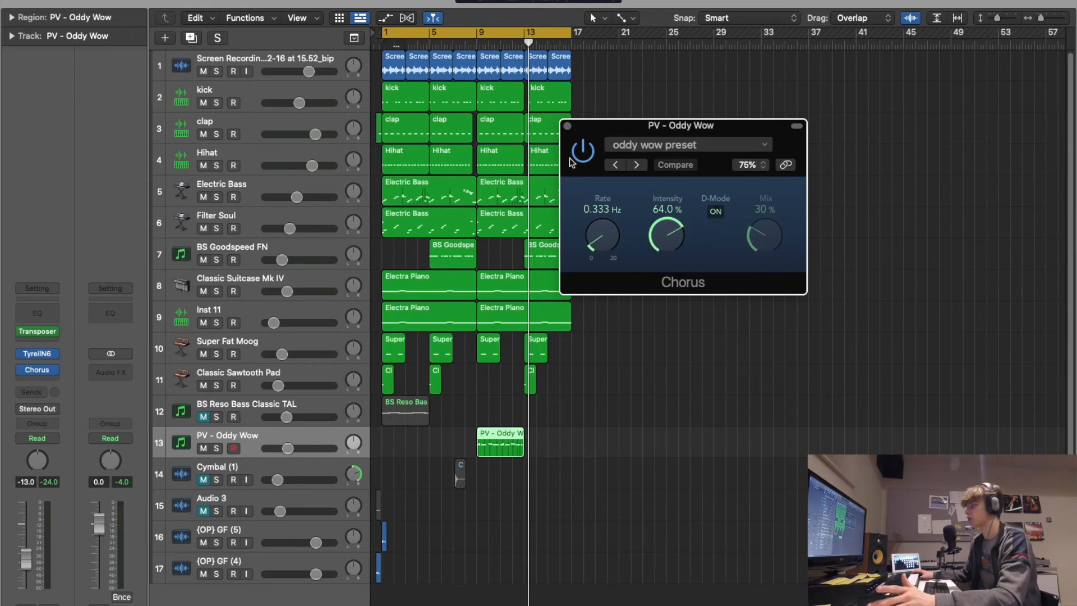
- Audition PV - Oddy Wow in the mix from bar 9 with its Chorus bypassed and restored
left_click(483, 38)
left_click(476, 42)
key("space")
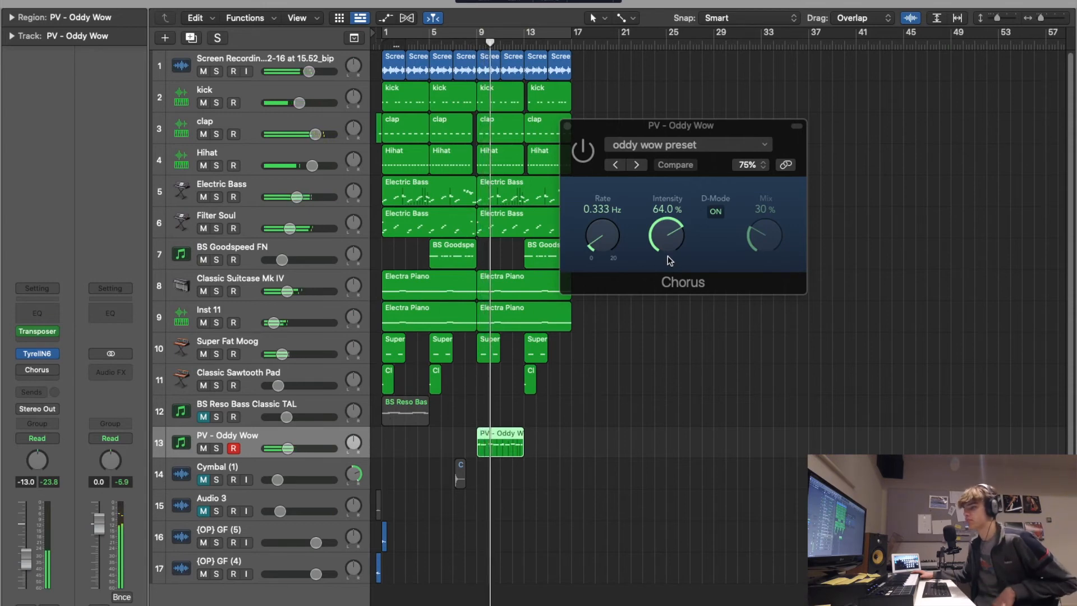
left_click(478, 45)
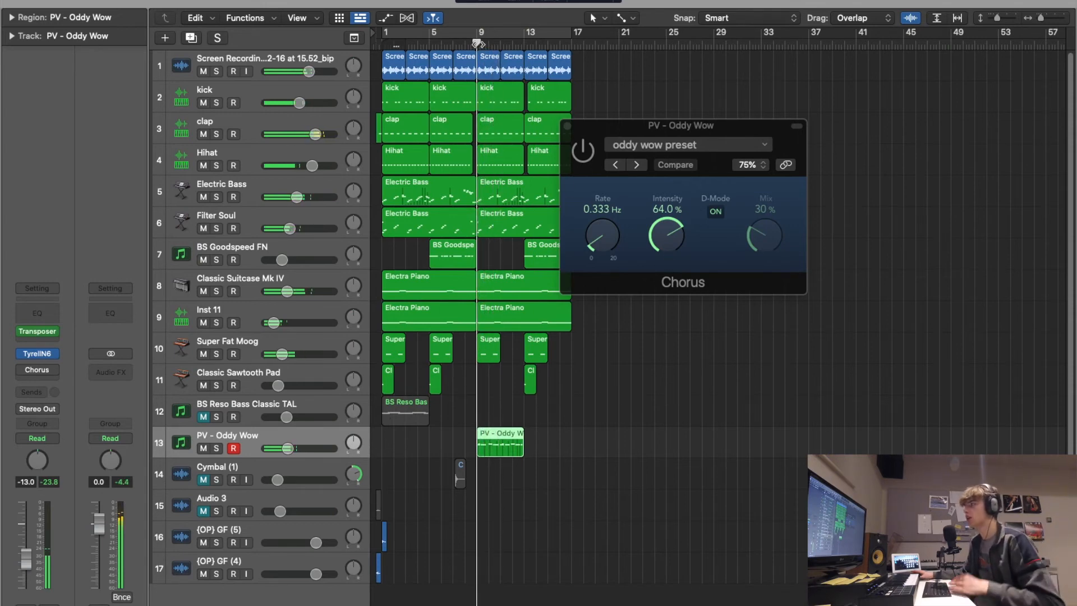
left_click(583, 154)
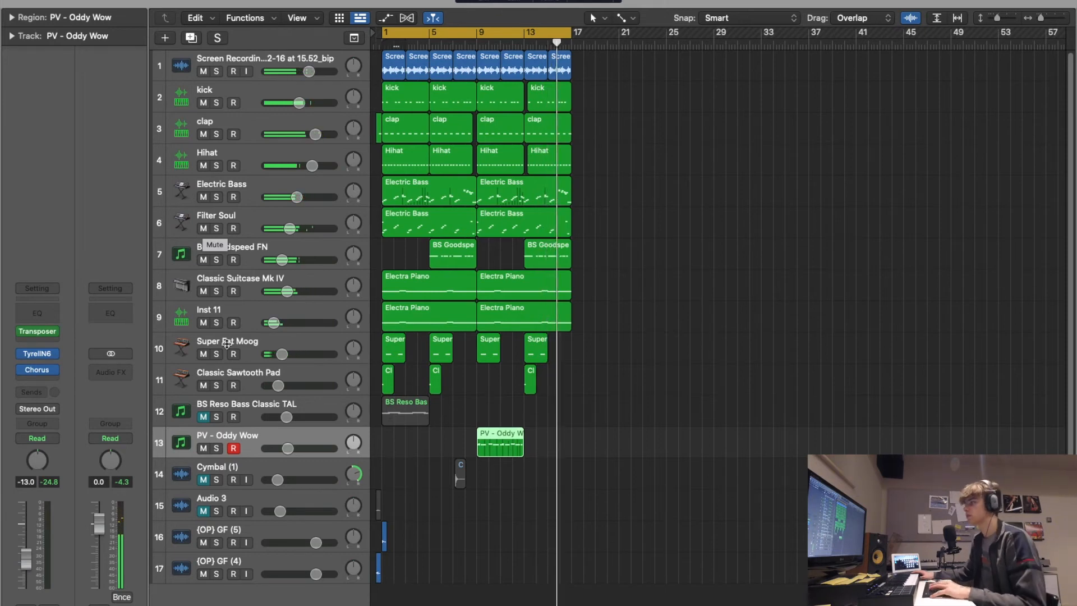
- Mute Classic Sawtooth Pad and audition BS Reso Bass Classic TAL at a slightly lower volume, then mute it again
left_click(203, 416)
left_click(203, 385)
mouse_move(286, 416)
left_mouse_down()
mouse_move(276, 421)
mouse_move(286, 419)
left_mouse_up()
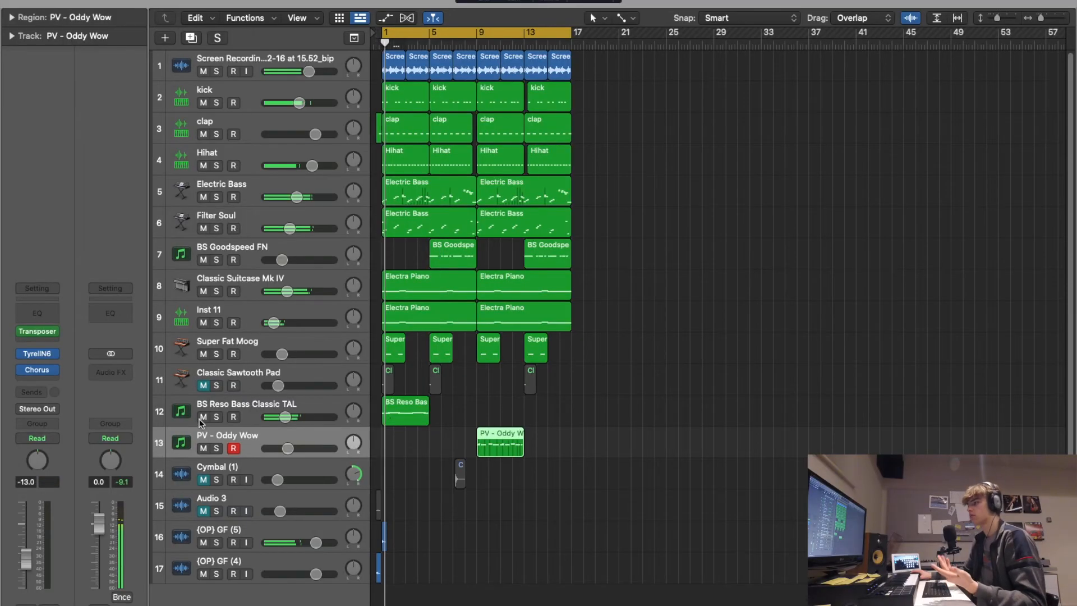
left_click(201, 417)
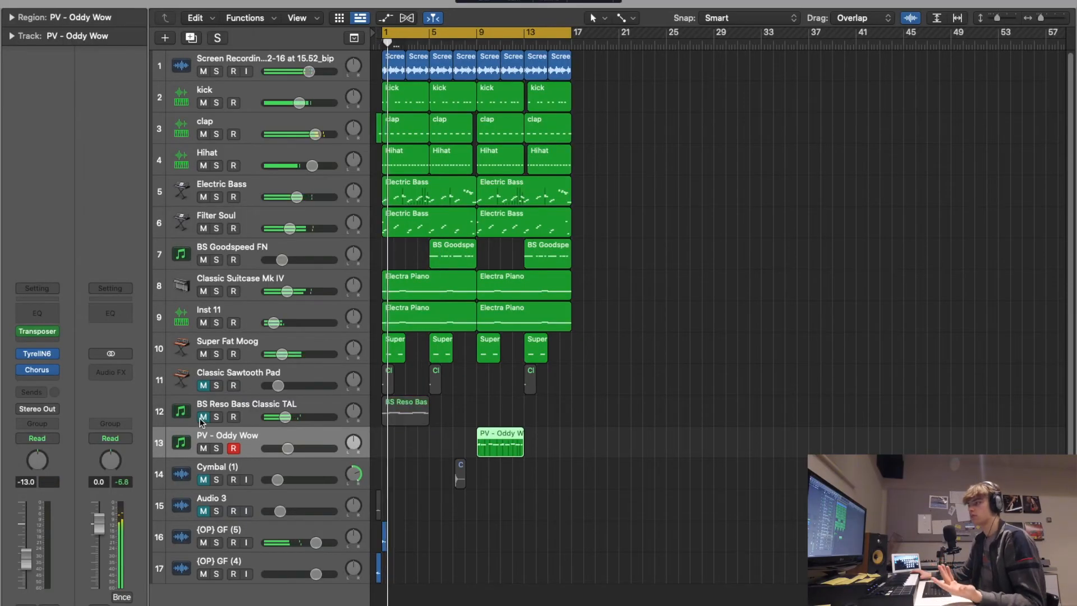
- Audition the mix with Classic Suitcase Mk IV, Inst 11 and Electric Bass each muted and restored in turn
left_click(202, 292)
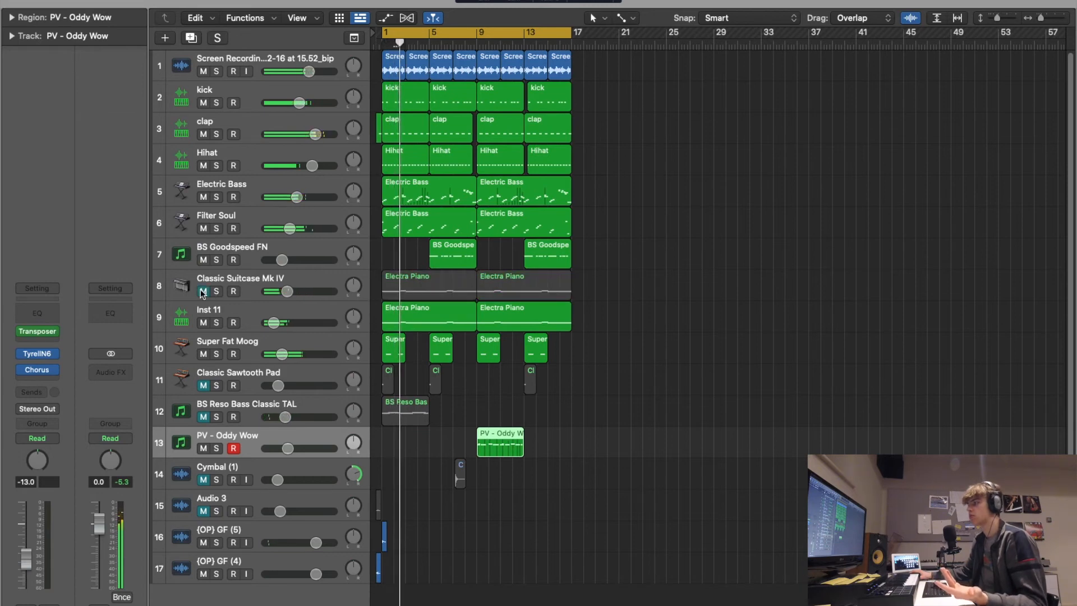
left_click(203, 292)
left_click(202, 323)
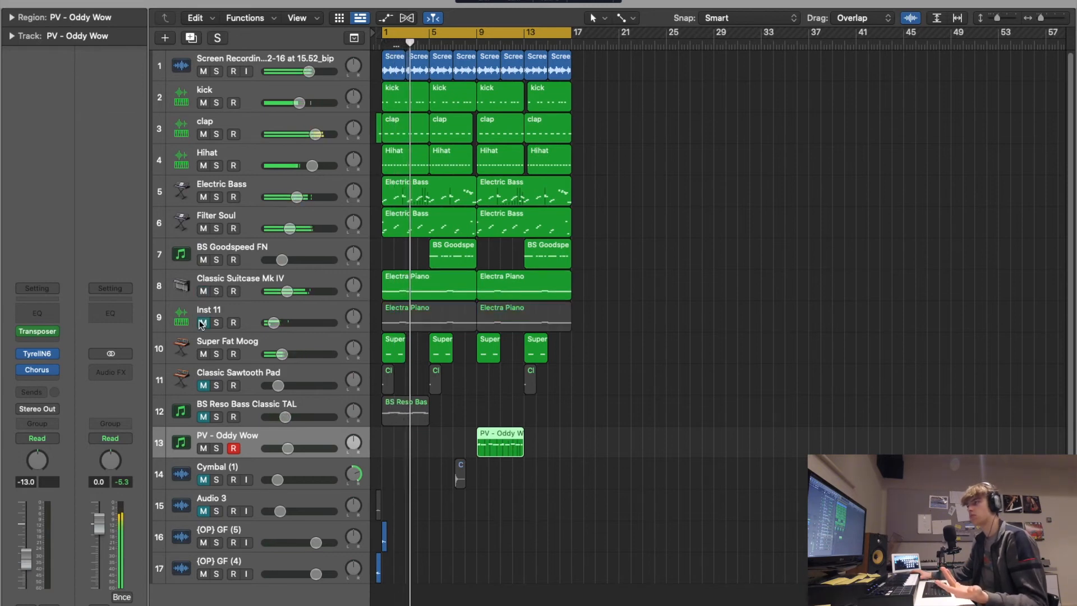
left_click(202, 323)
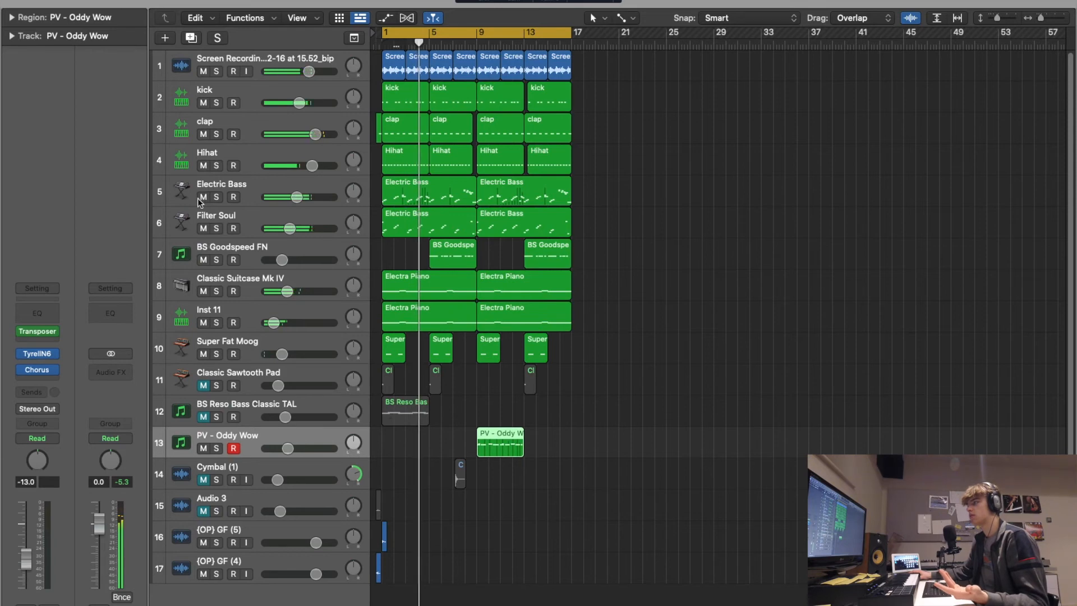
left_click(203, 198)
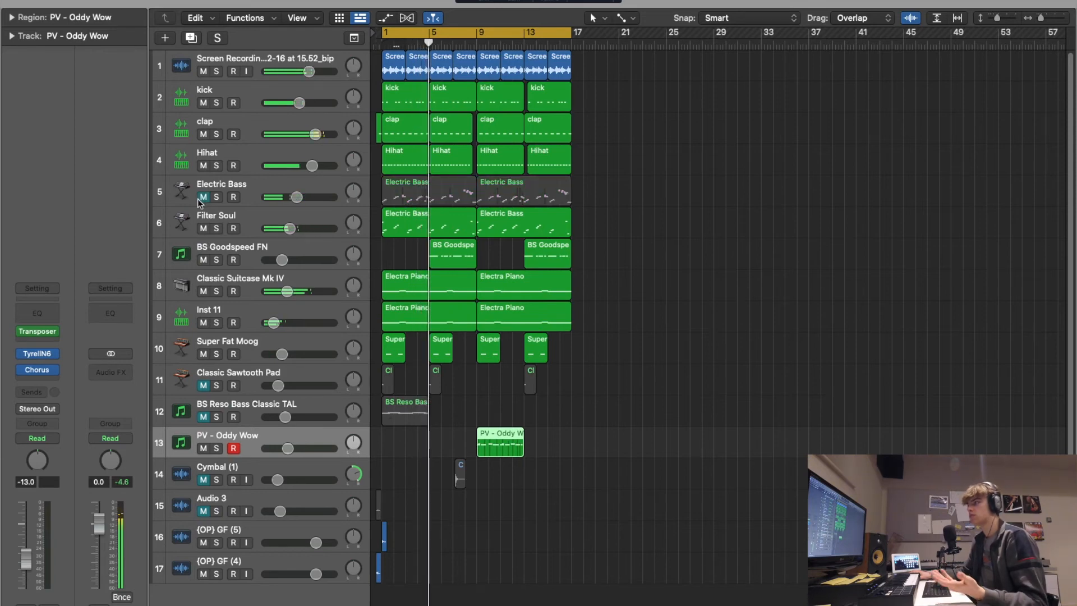
left_click(202, 197)
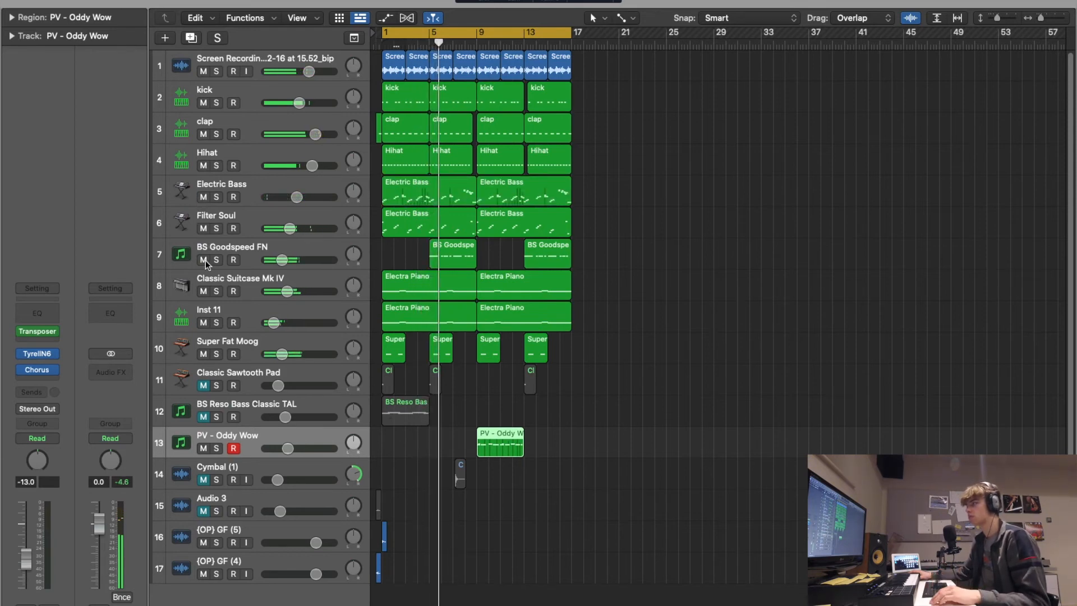
- Audition the mix with BS Goodspeed FN and Filter Soul muted and restored in turn, restarting playback from bar 1
left_click(203, 260)
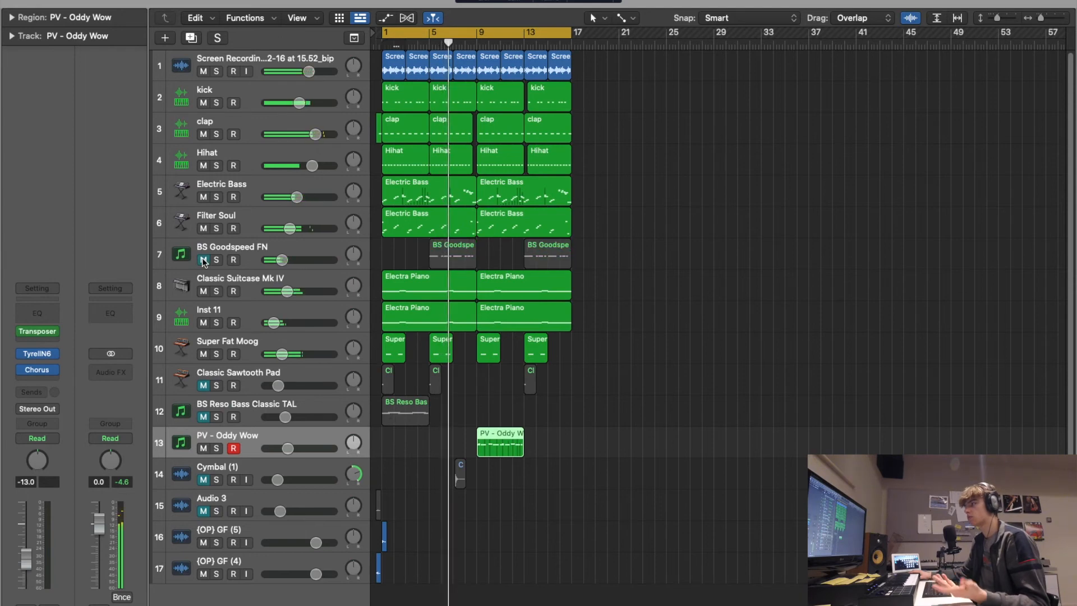
left_click(203, 261)
left_click(203, 229)
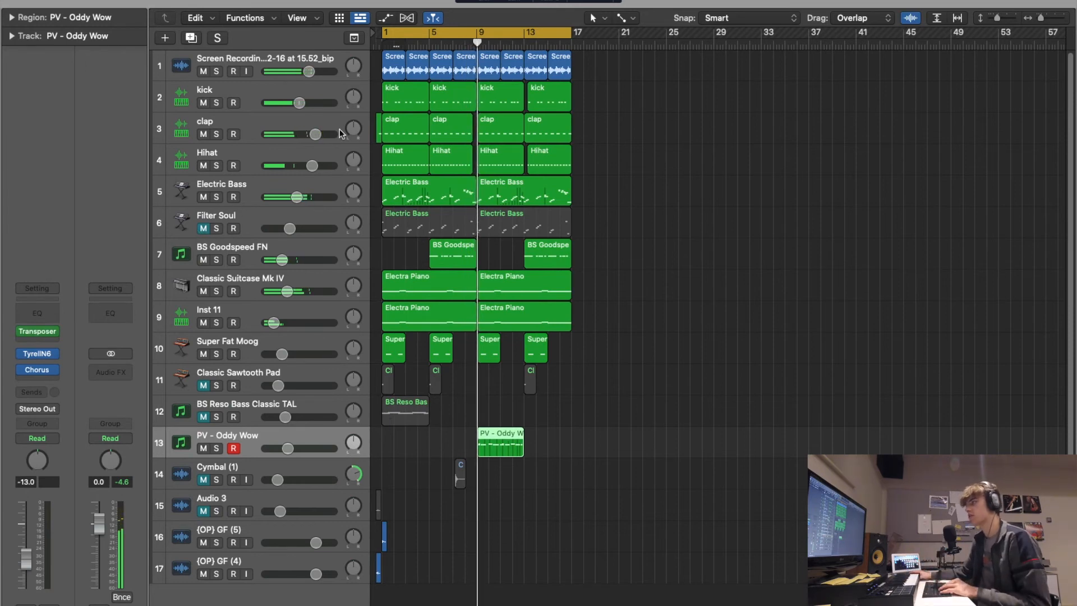
key("Return")
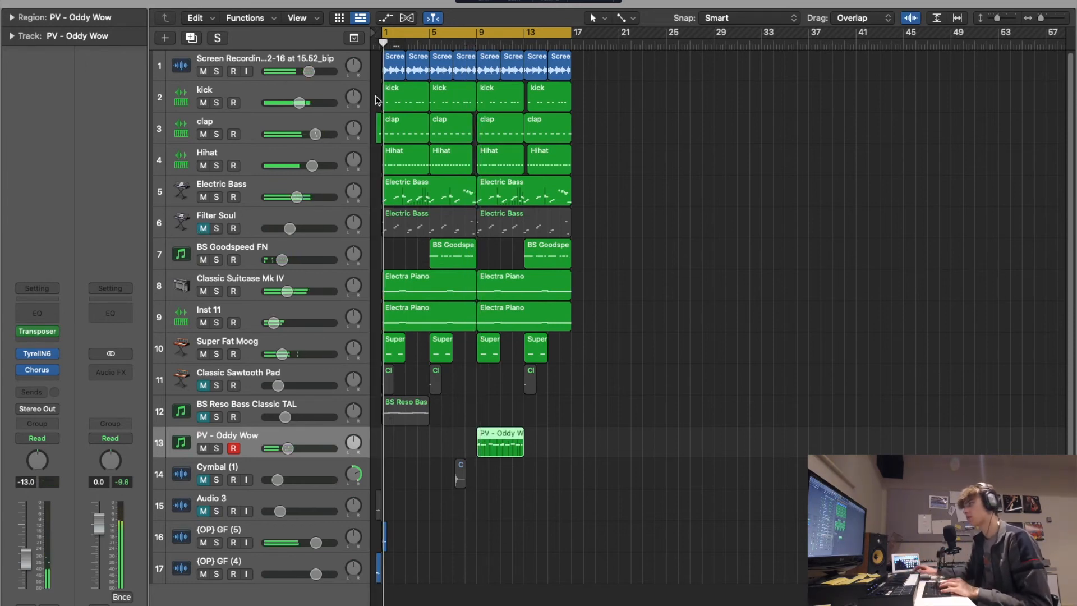
key("Return")
left_click(202, 229)
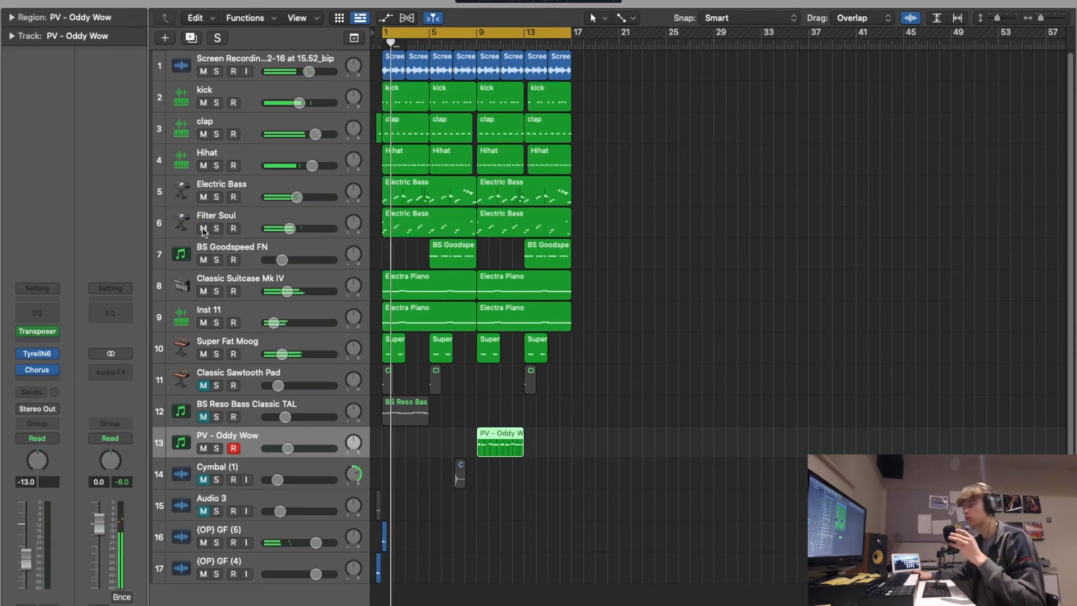
- Unmute BS Reso Bass Classic TAL and Classic Sawtooth Pad during playback, selecting the Reso Bass track
left_click(203, 417)
left_click(213, 404)
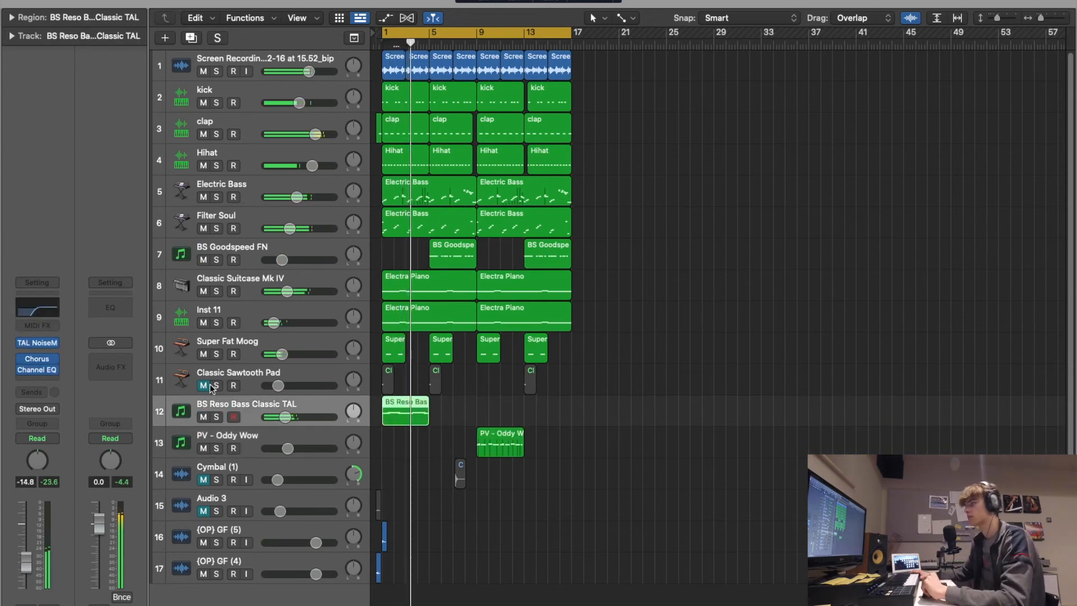
left_click(203, 385)
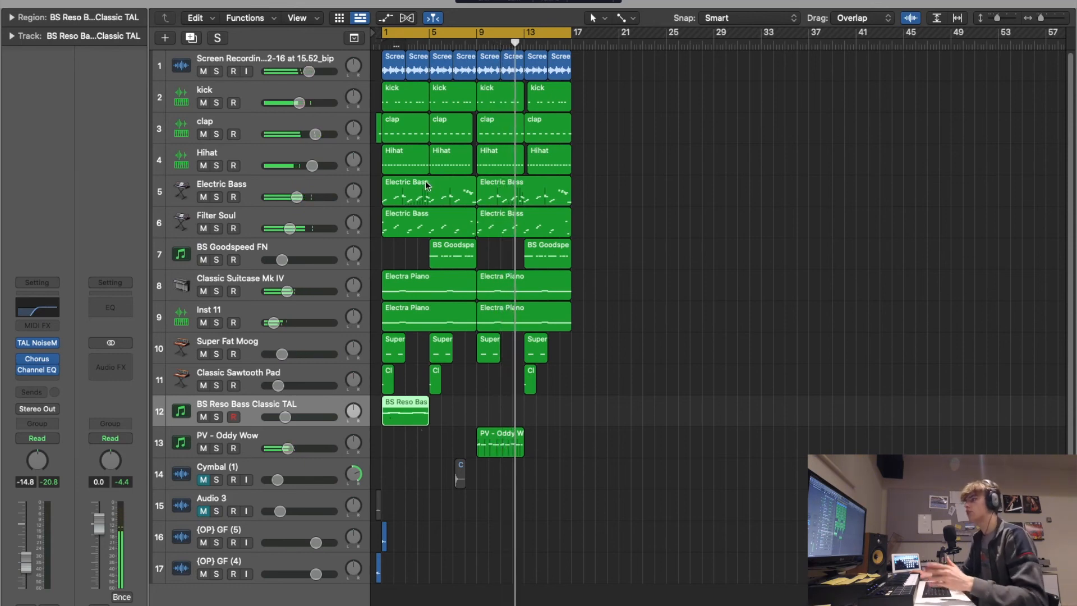
- Stop playback and switch from Electric Bass to PV - Oddy Wow and back to try their sounds live
left_click(288, 186)
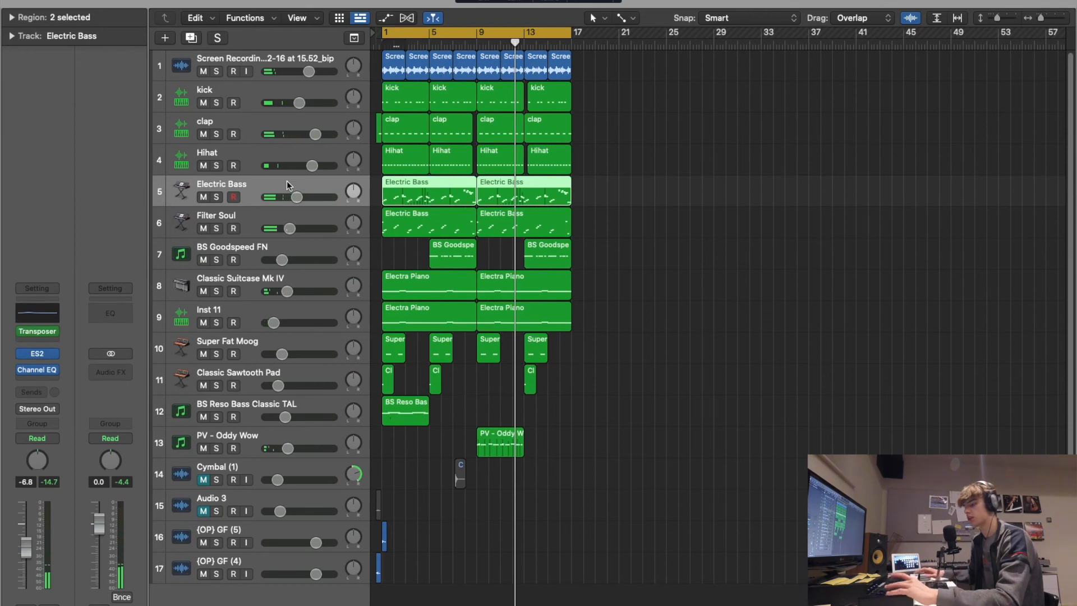
left_click(253, 433)
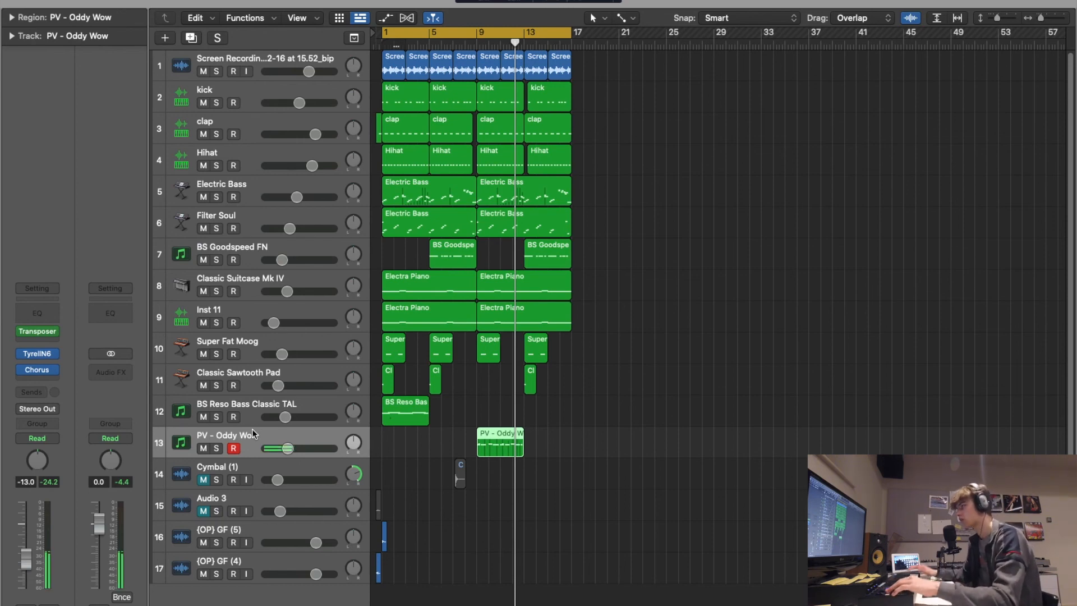
left_click(250, 195)
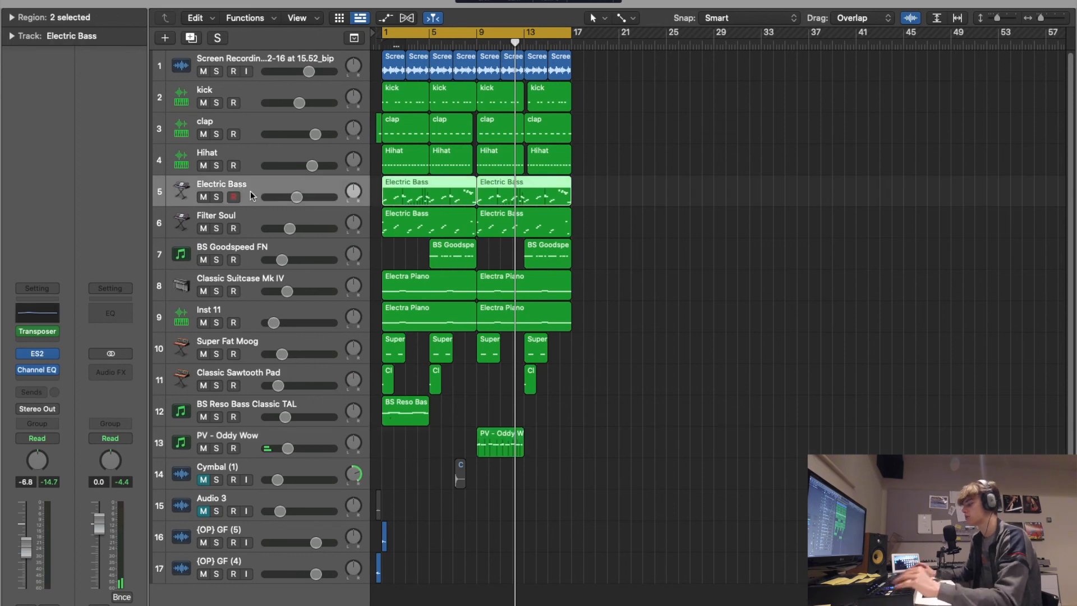